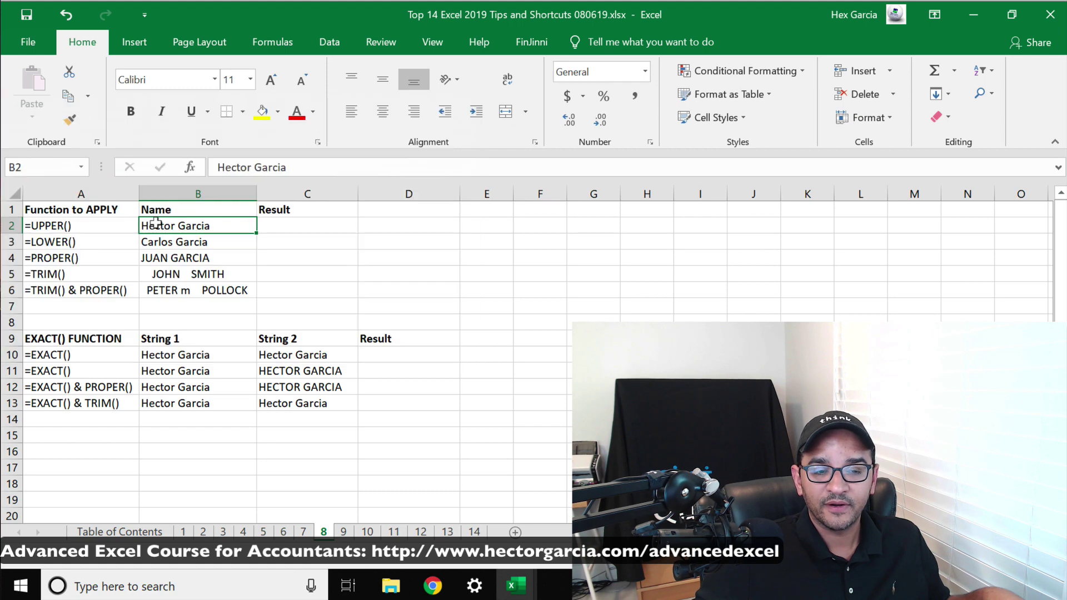
Enter =UPPER(B2) in C2 so the B2 name shows in capitals
{"action": "left_click", "coordinate": [287, 226]}
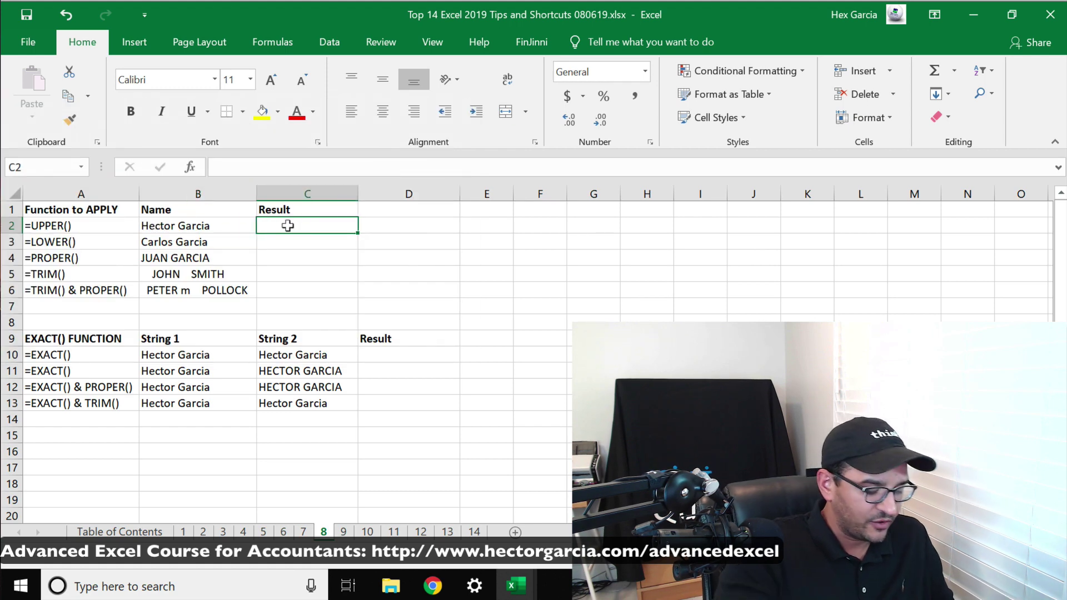
{"action": "type", "text": "=upper"}
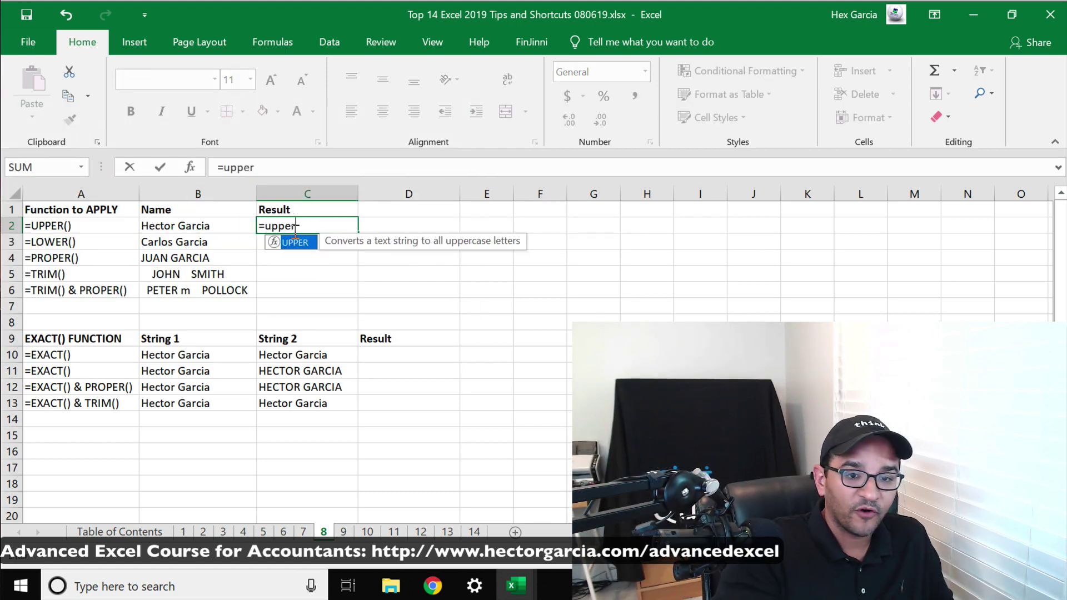
{"action": "type", "text": "("}
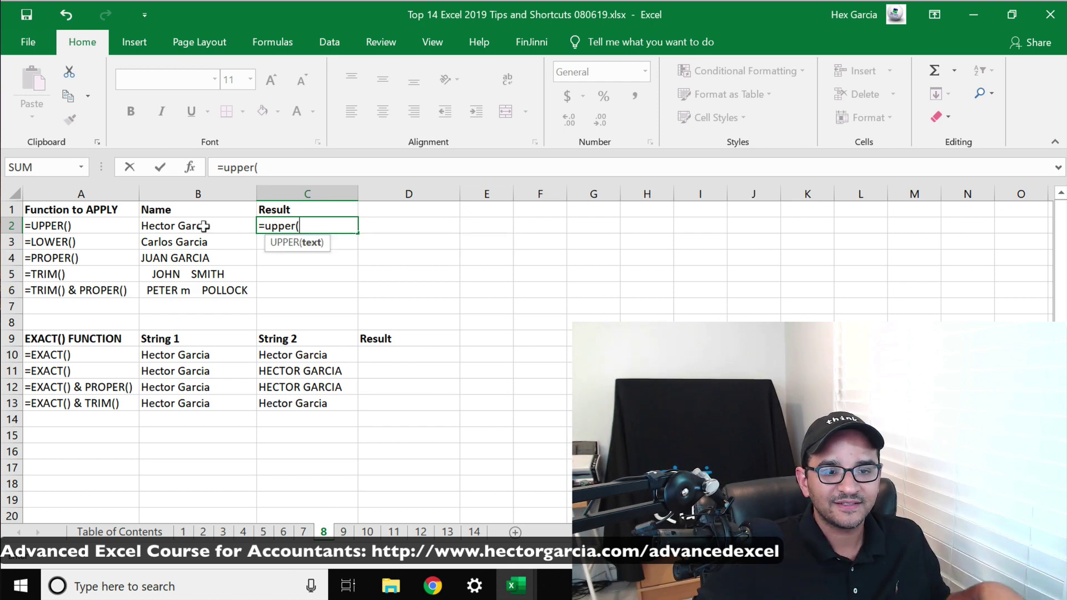
{"action": "left_click", "coordinate": [174, 224]}
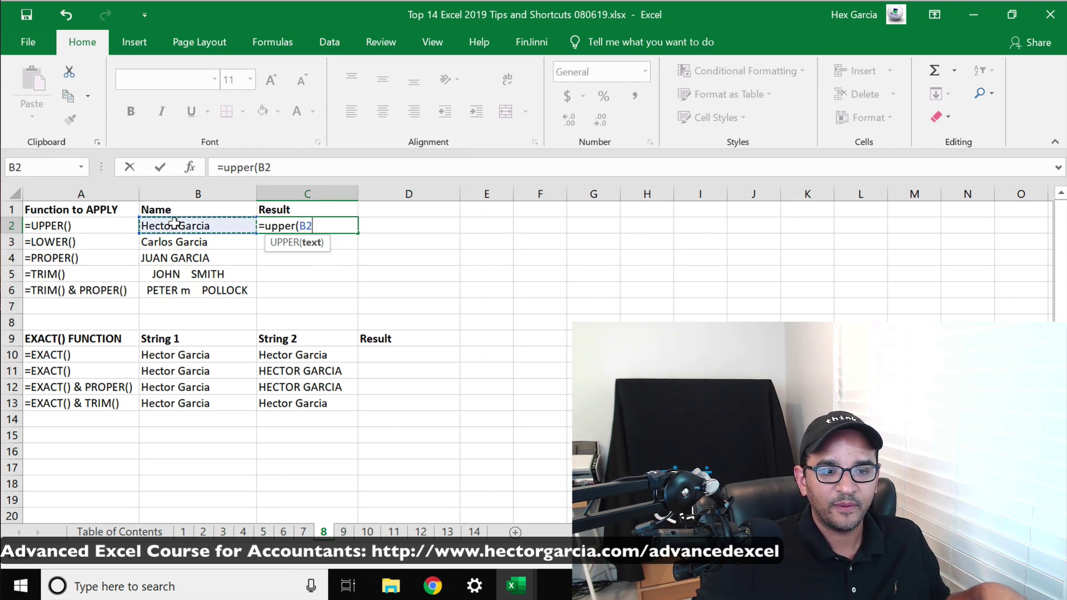
{"action": "type", "text": ")"}
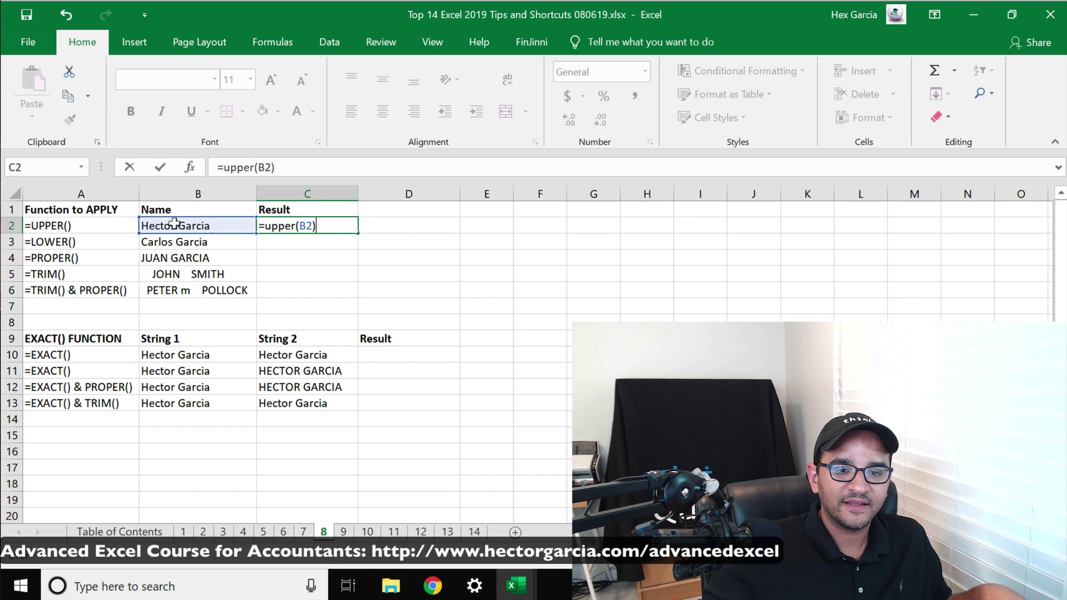
{"action": "key", "text": "Return"}
{"action": "left_click", "coordinate": [274, 221]}
{"action": "left_click", "coordinate": [162, 223]}
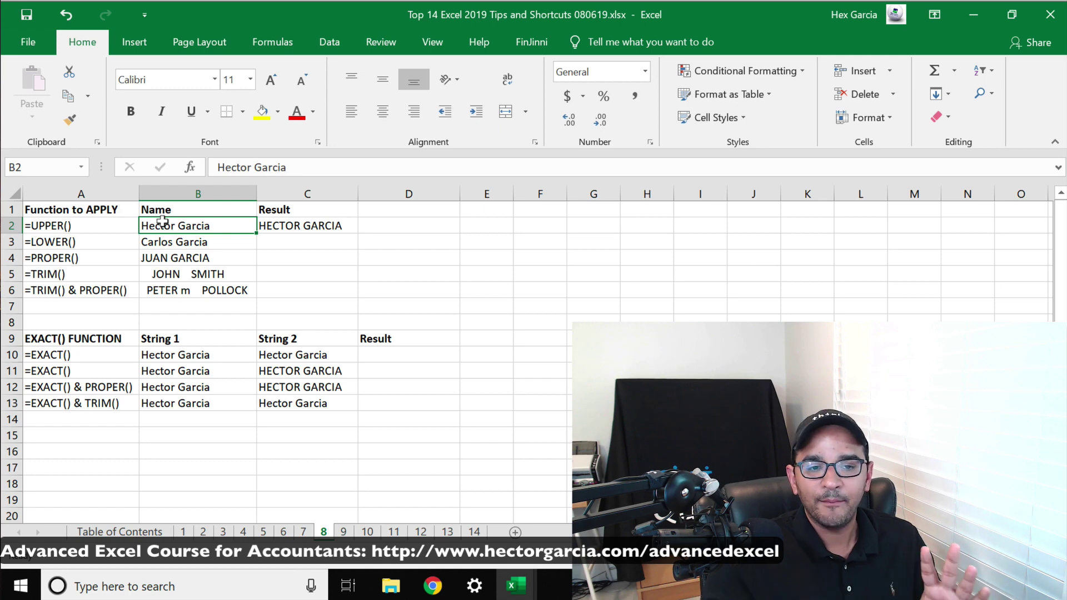
Enter =LOWER(B3) in C3 and compare it with the UPPER formula in C2
{"action": "left_click", "coordinate": [283, 238]}
{"action": "double_click", "coordinate": [310, 244]}
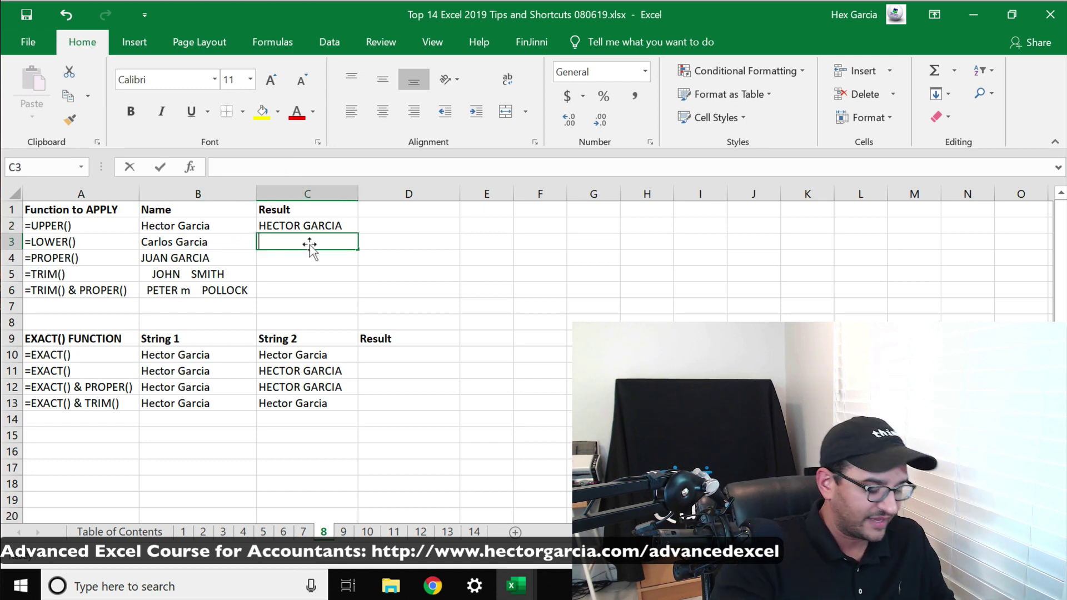
{"action": "type", "text": "=lower"}
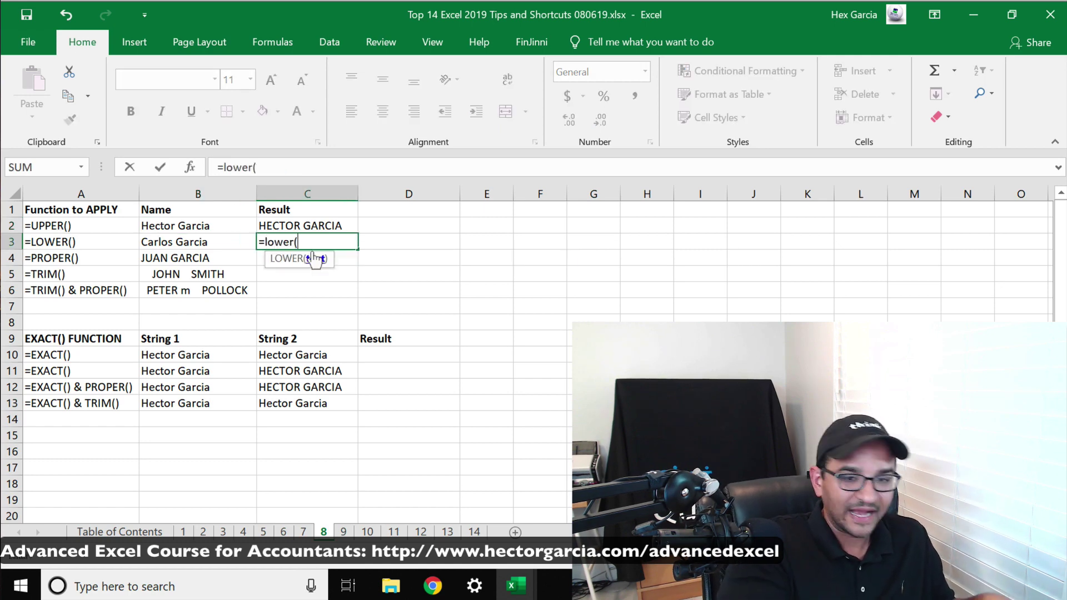
{"action": "type", "text": "("}
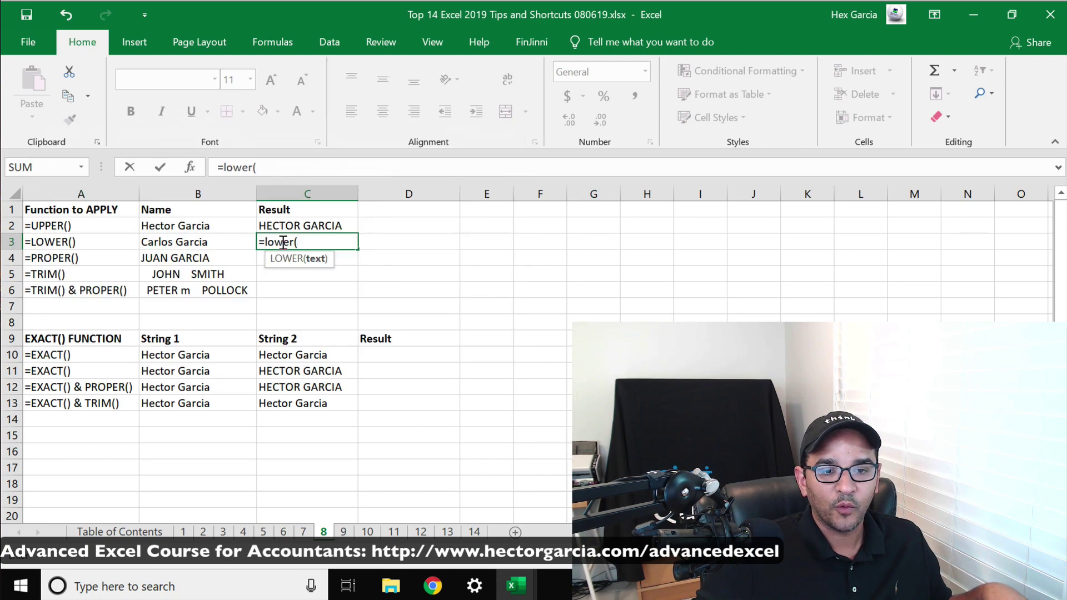
{"action": "left_click", "coordinate": [166, 234]}
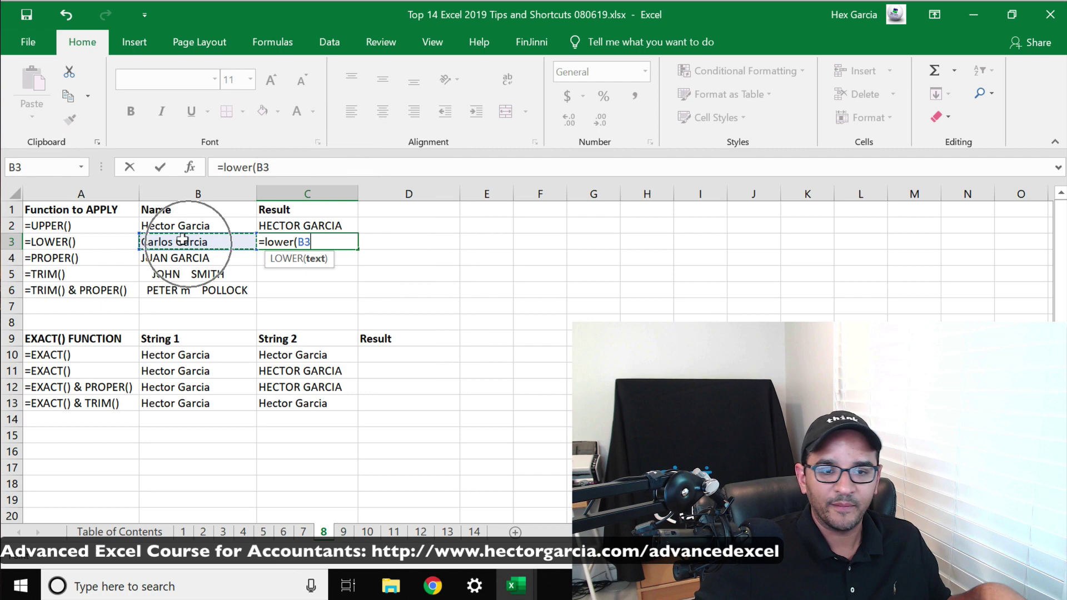
{"action": "type", "text": ")"}
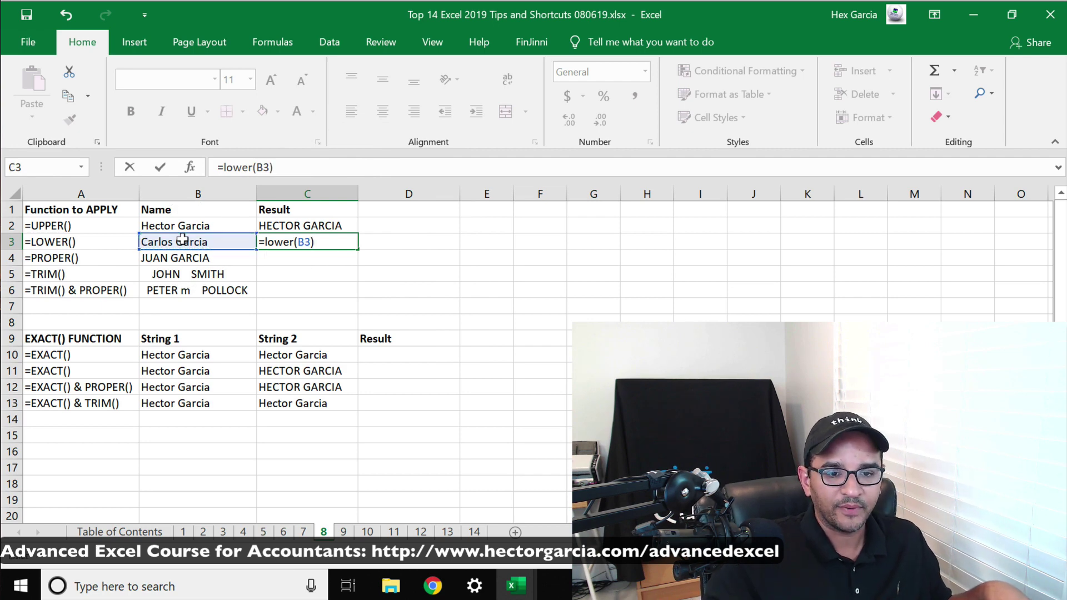
{"action": "key", "text": "Return"}
{"action": "left_click", "coordinate": [311, 240]}
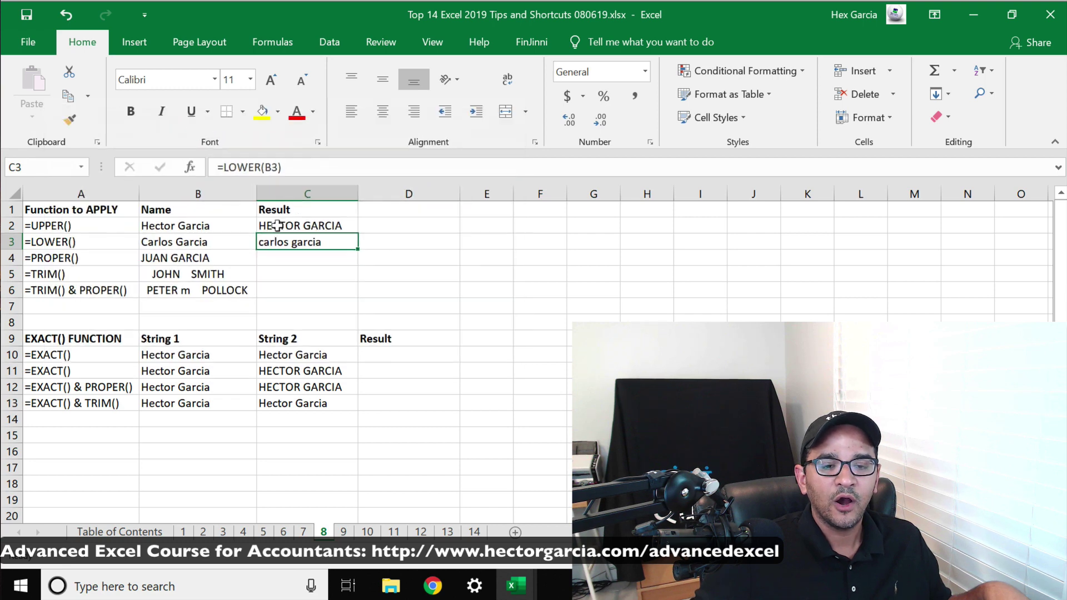
{"action": "left_click", "coordinate": [275, 225]}
{"action": "left_click", "coordinate": [275, 237]}
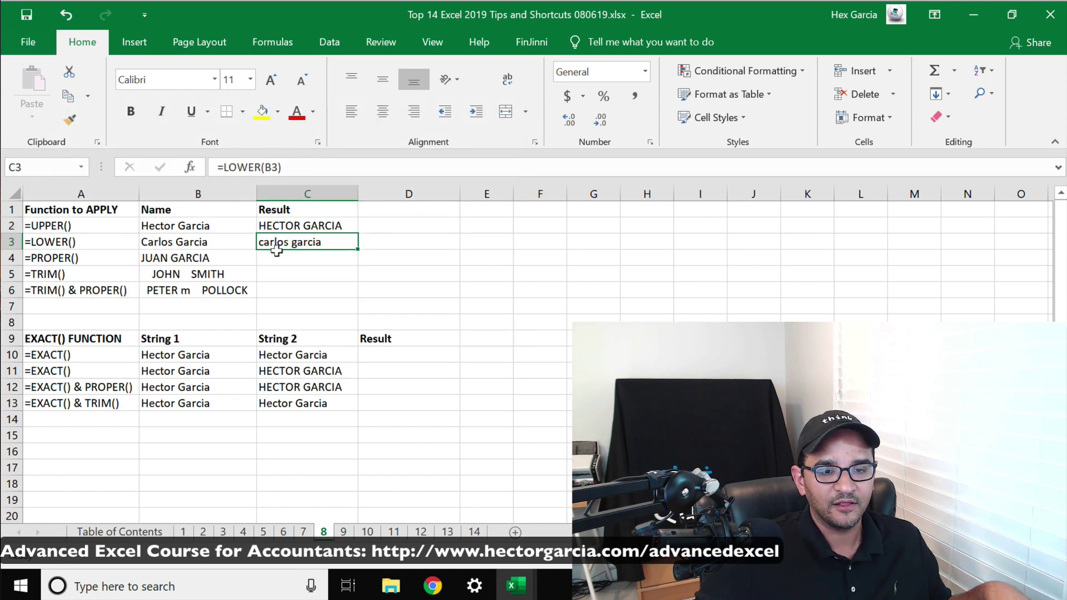
{"action": "left_click", "coordinate": [280, 256]}
{"action": "type", "text": "=pr"}
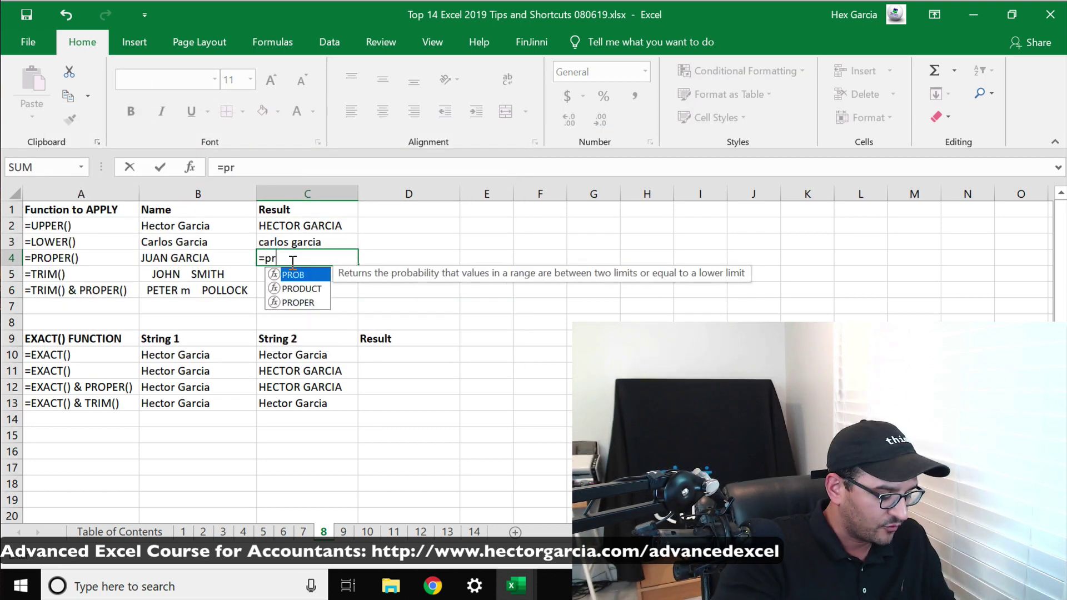
{"action": "type", "text": "oper("}
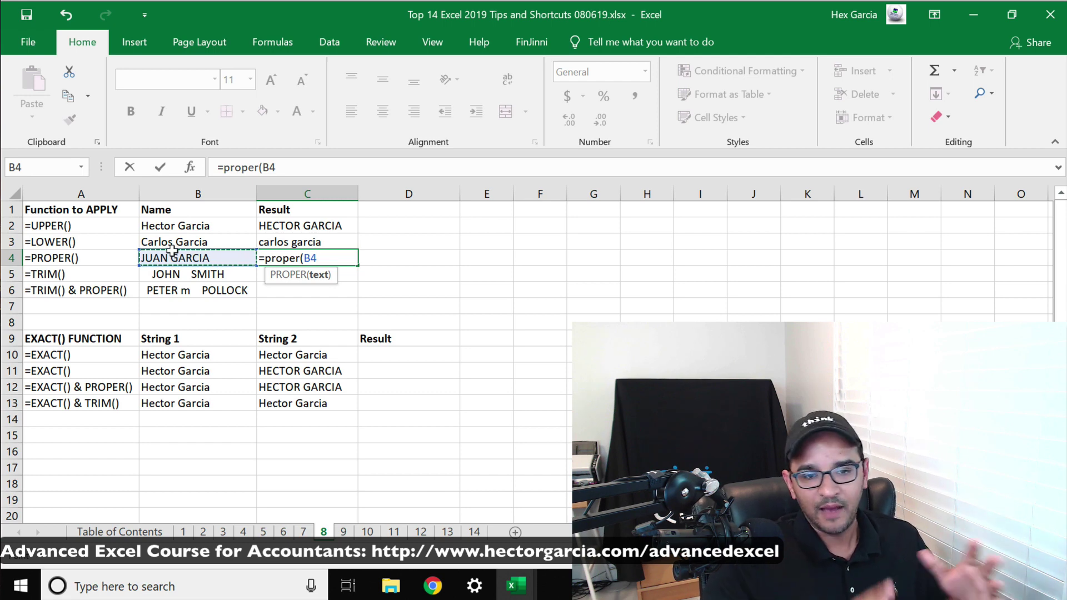
{"action": "type", "text": ")"}
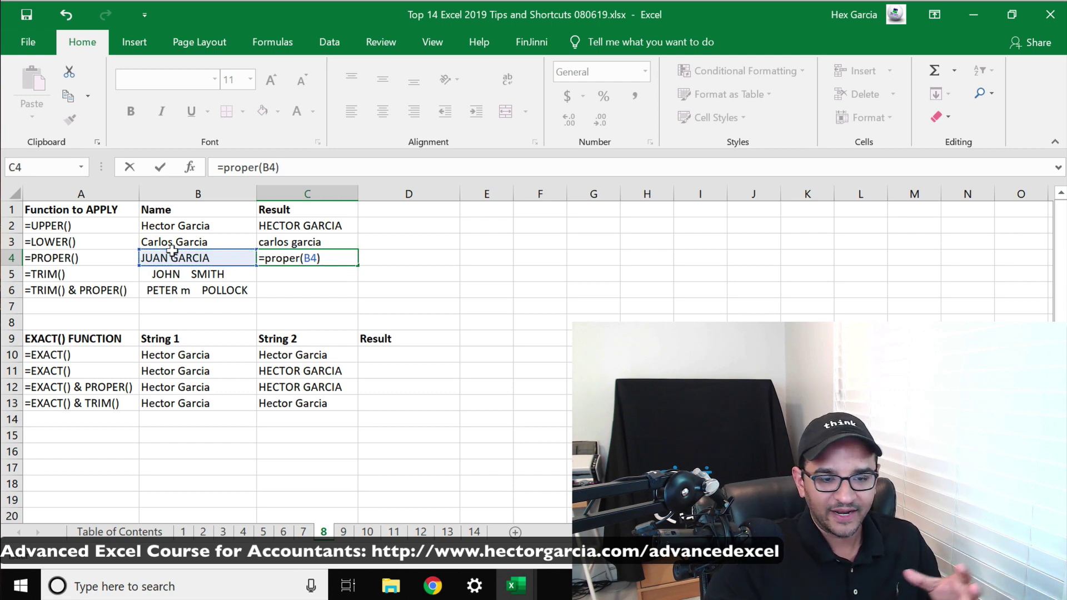
{"action": "key", "text": "Return"}
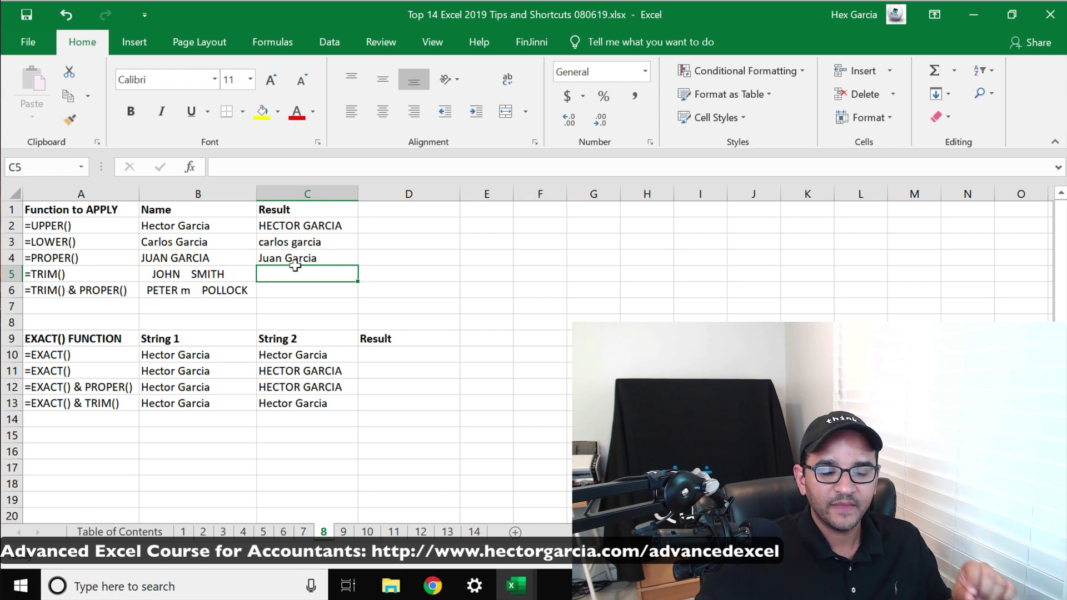
Inspect the extra spaces between the words of B5's name
{"action": "left_click", "coordinate": [181, 270]}
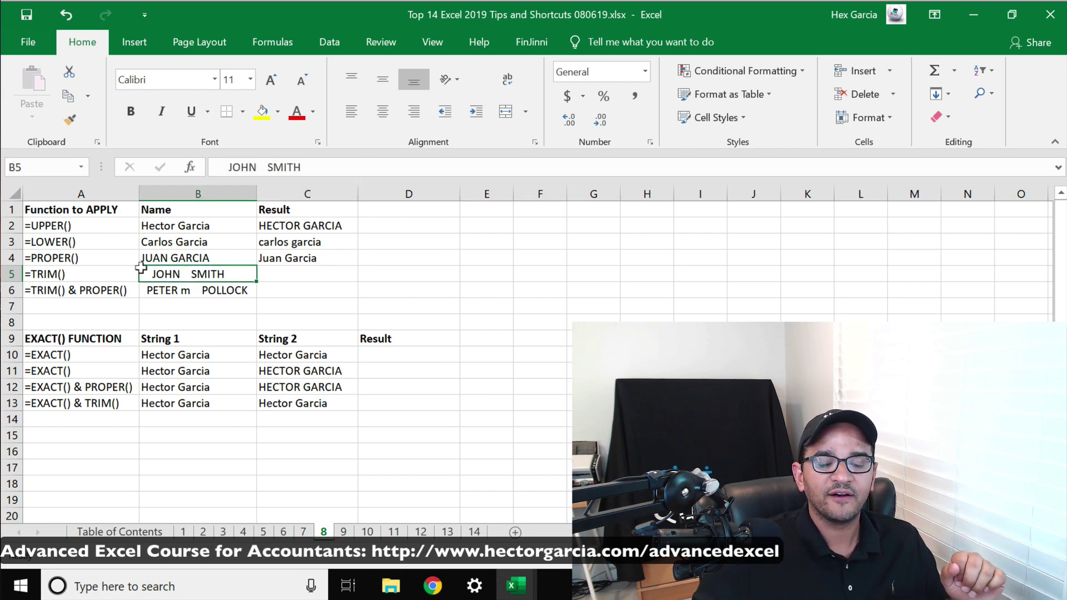
{"action": "double_click", "coordinate": [261, 168]}
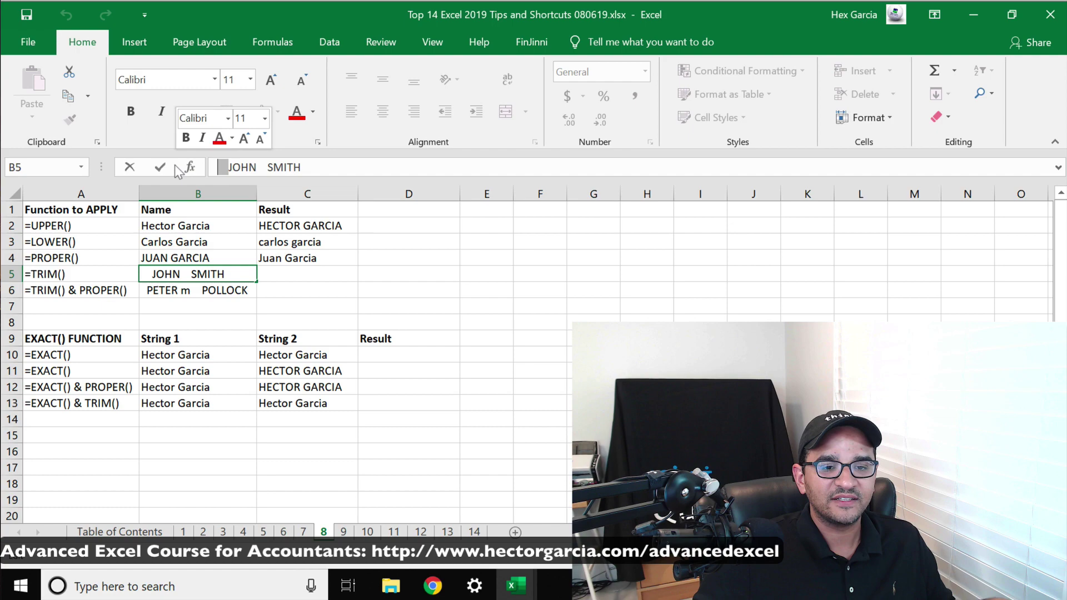
{"action": "left_click", "coordinate": [180, 271]}
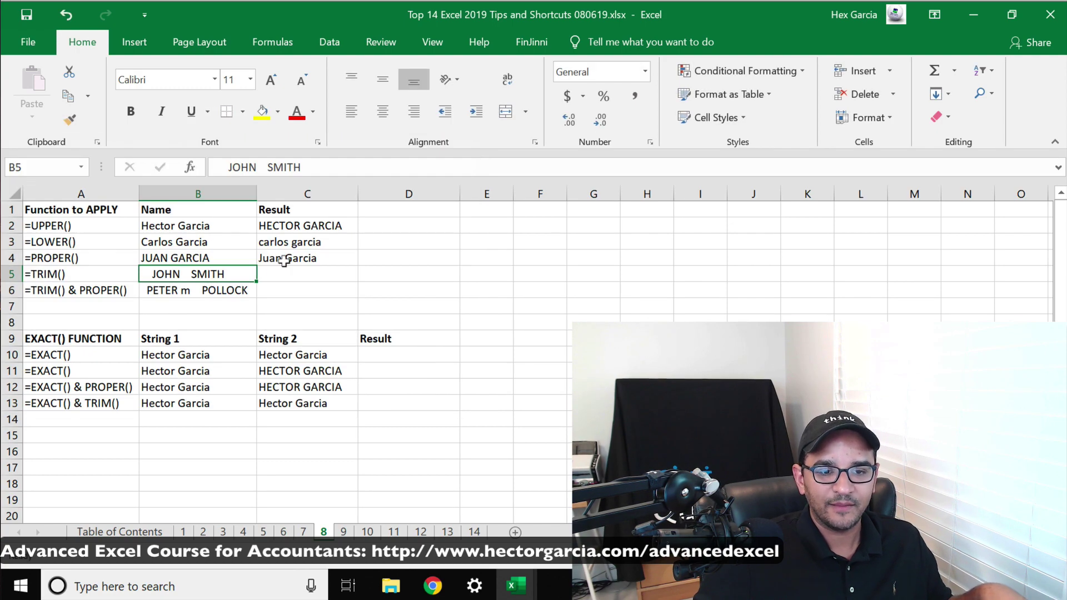
Enter =TRIM(B5) in C5 to collapse the name's spacing to single spaces
{"action": "left_click", "coordinate": [300, 272]}
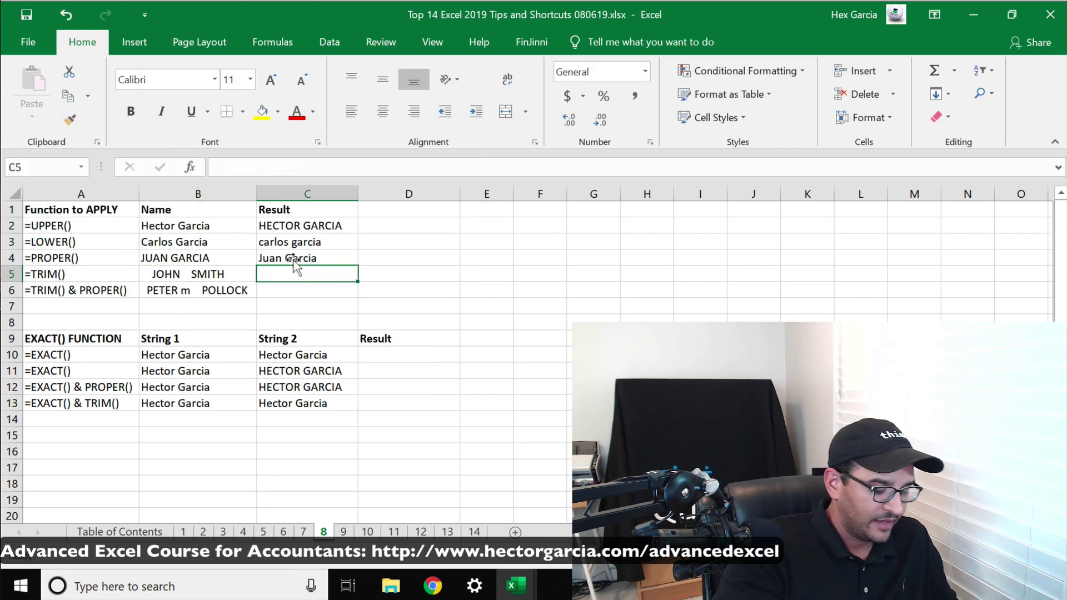
{"action": "type", "text": "=trim("}
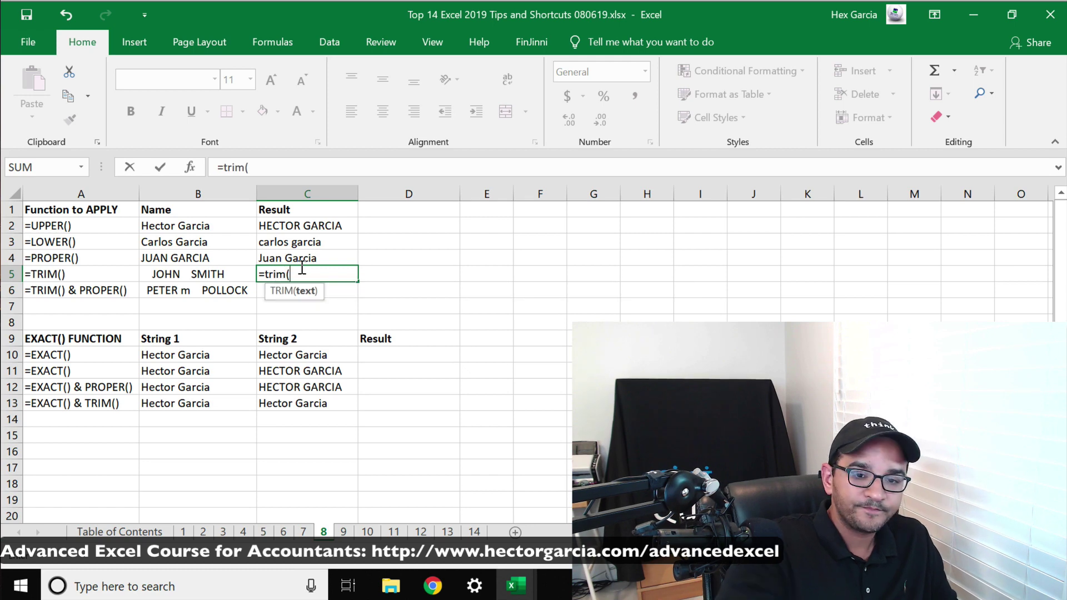
{"action": "left_click", "coordinate": [199, 267]}
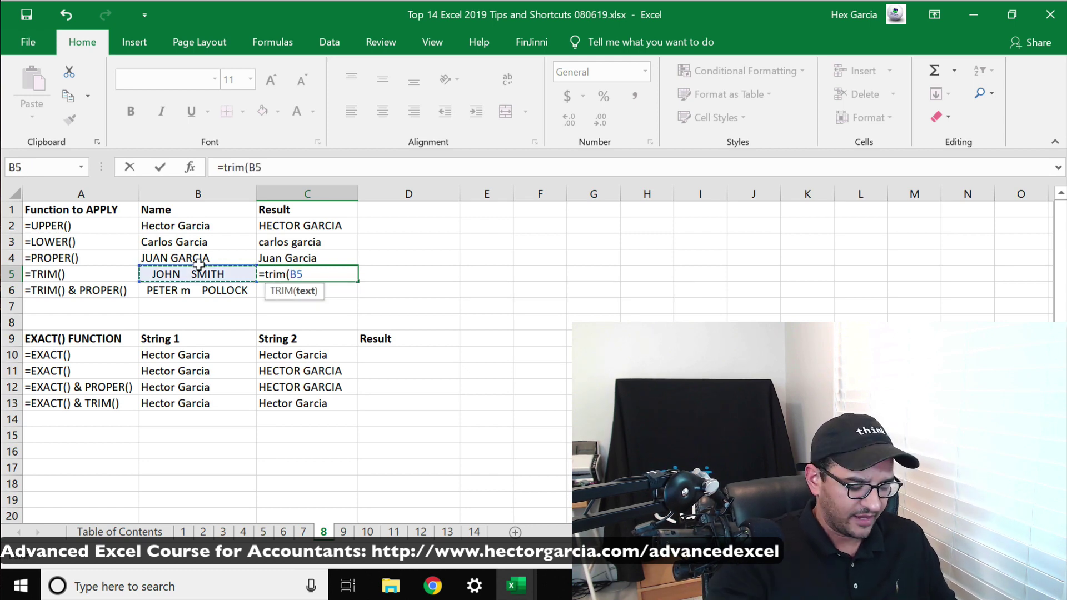
{"action": "type", "text": ")"}
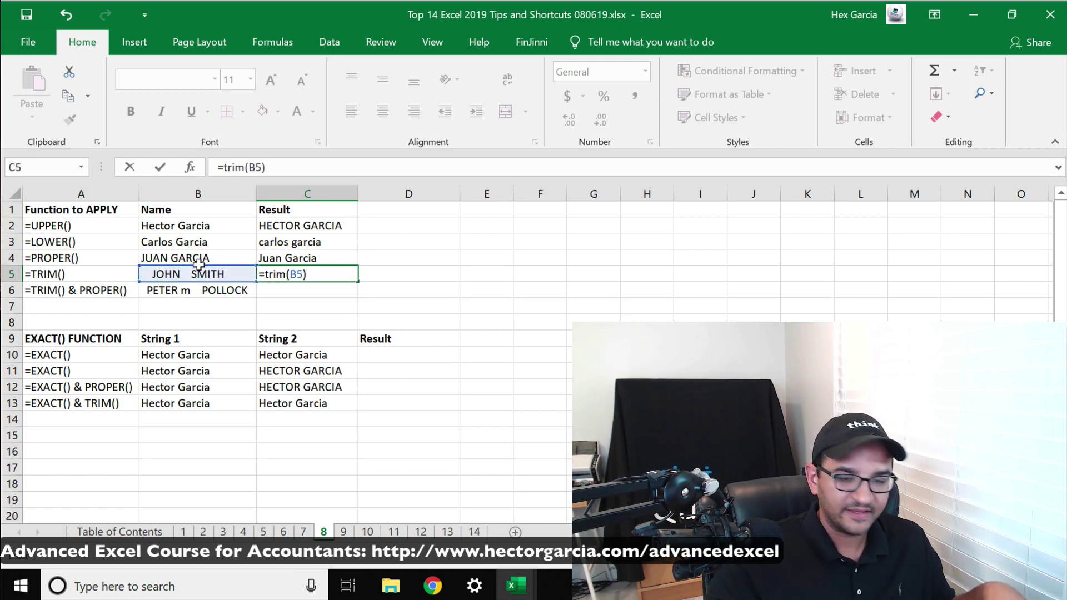
{"action": "key", "text": "Return"}
{"action": "left_click", "coordinate": [267, 273]}
{"action": "key", "text": "super+plus"}
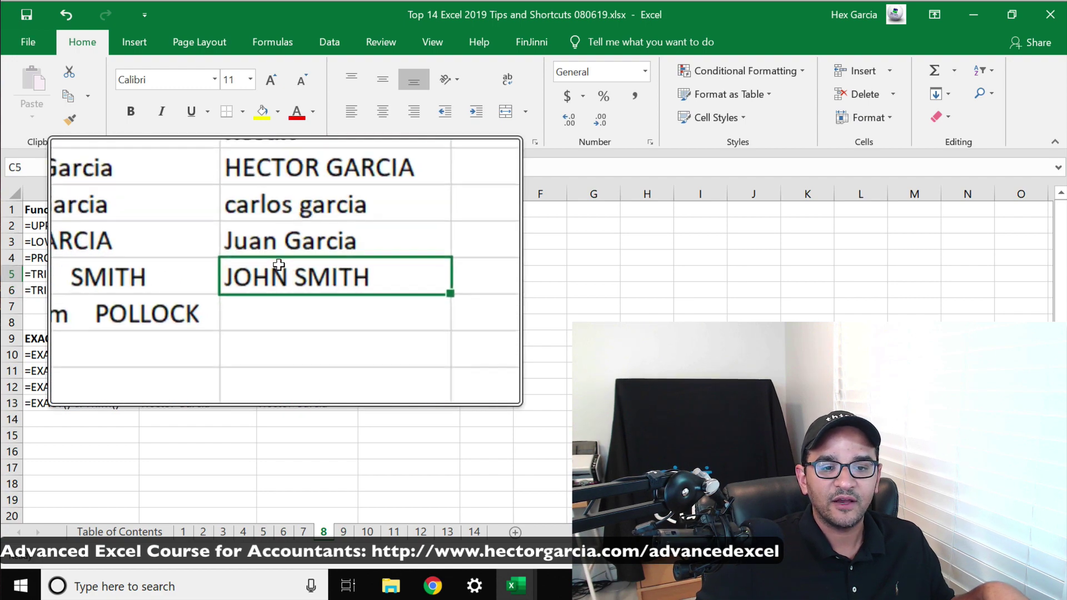
{"action": "key", "text": "super+Escape"}
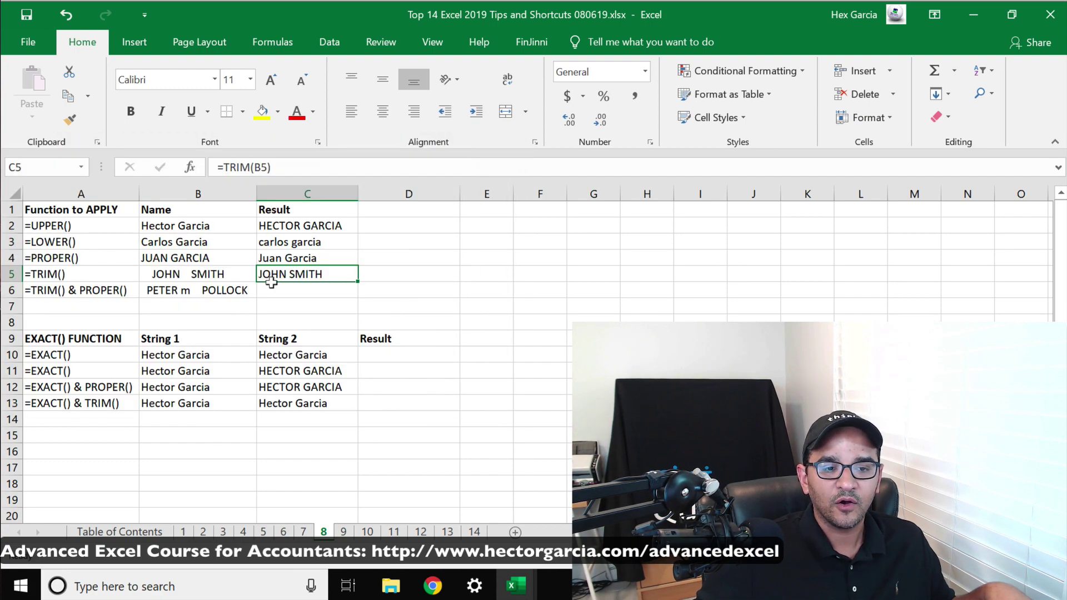
{"action": "left_click", "coordinate": [341, 293]}
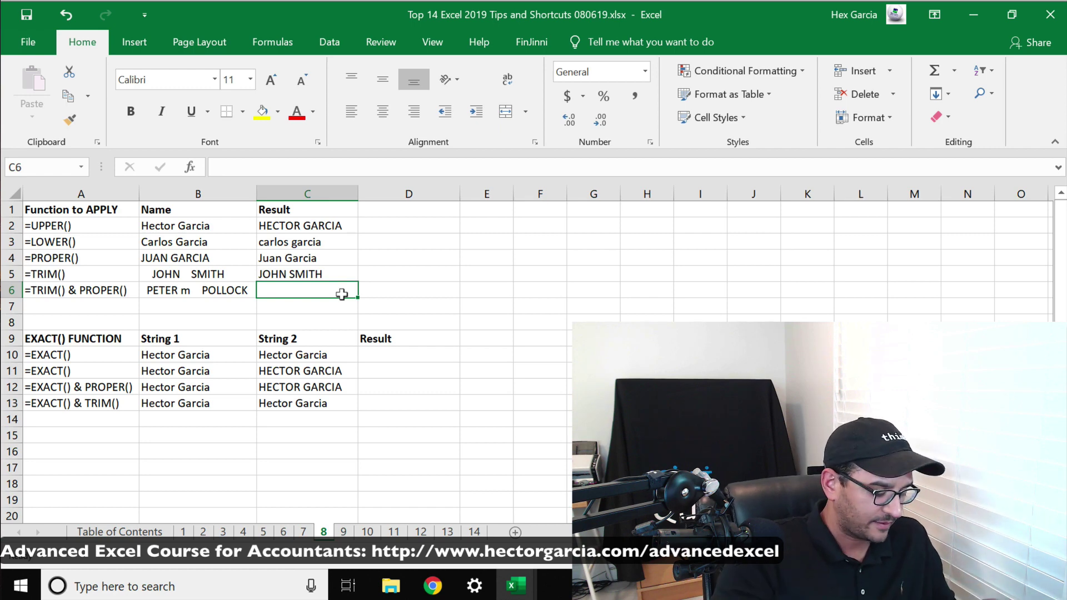
{"action": "type", "text": "=priper"}
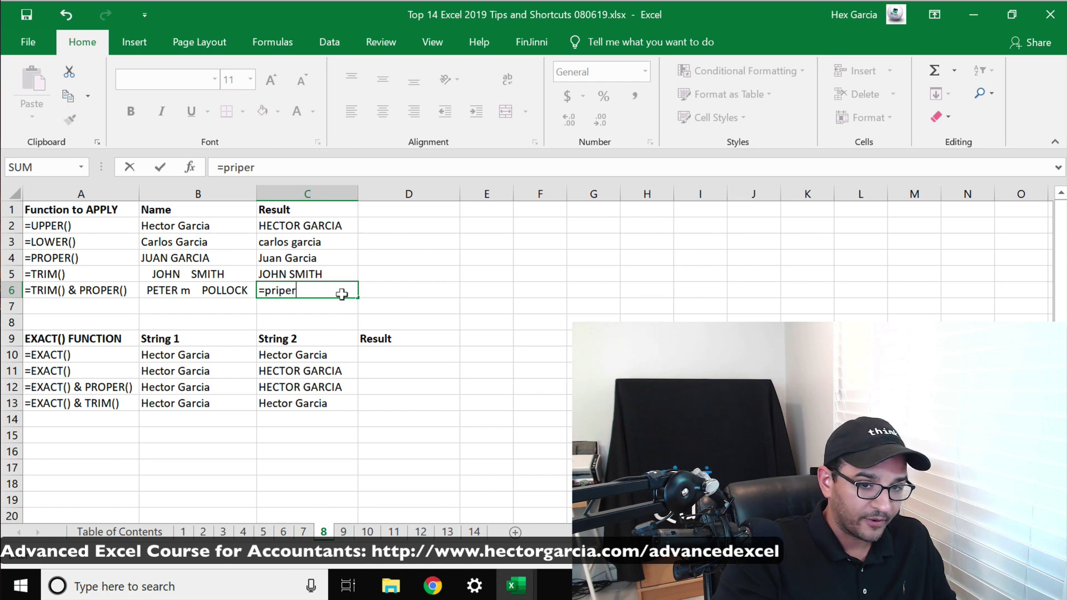
{"action": "key", "text": "BackSpace"}
{"action": "key", "text": "BackSpace"}
{"action": "key", "text": "BackSpace"}
{"action": "key", "text": "BackSpace"}
{"action": "type", "text": "ope"}
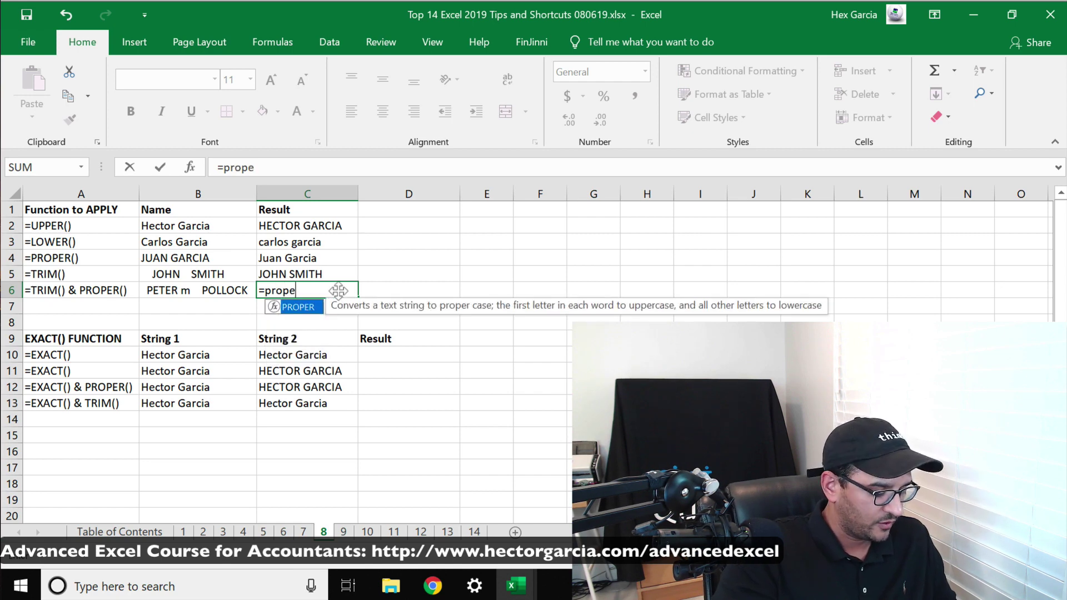
{"action": "type", "text": "r"}
{"action": "left_click", "coordinate": [341, 294]}
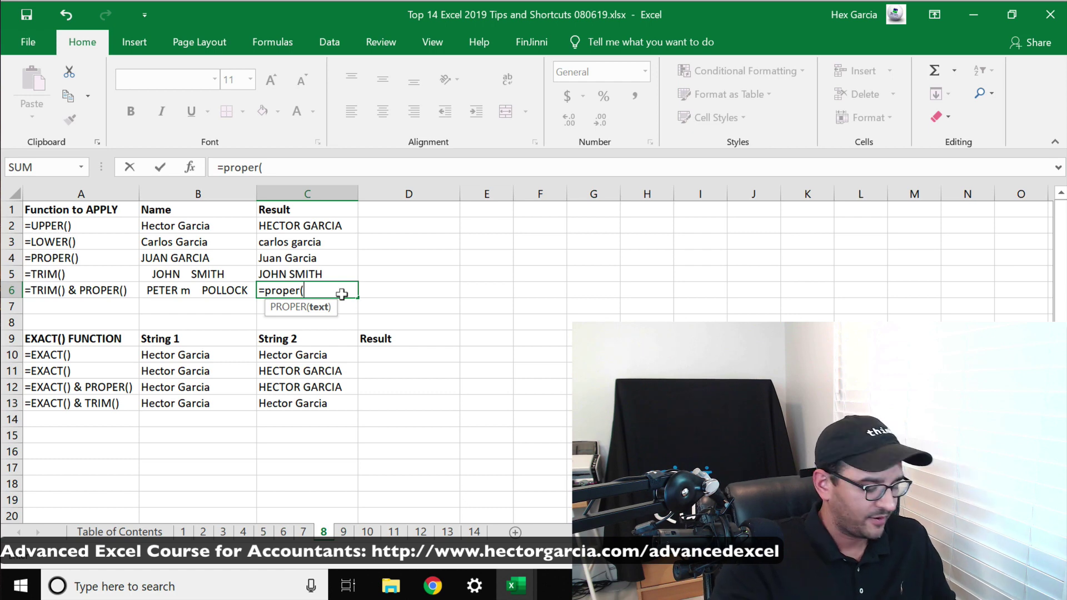
{"action": "type", "text": "trim("}
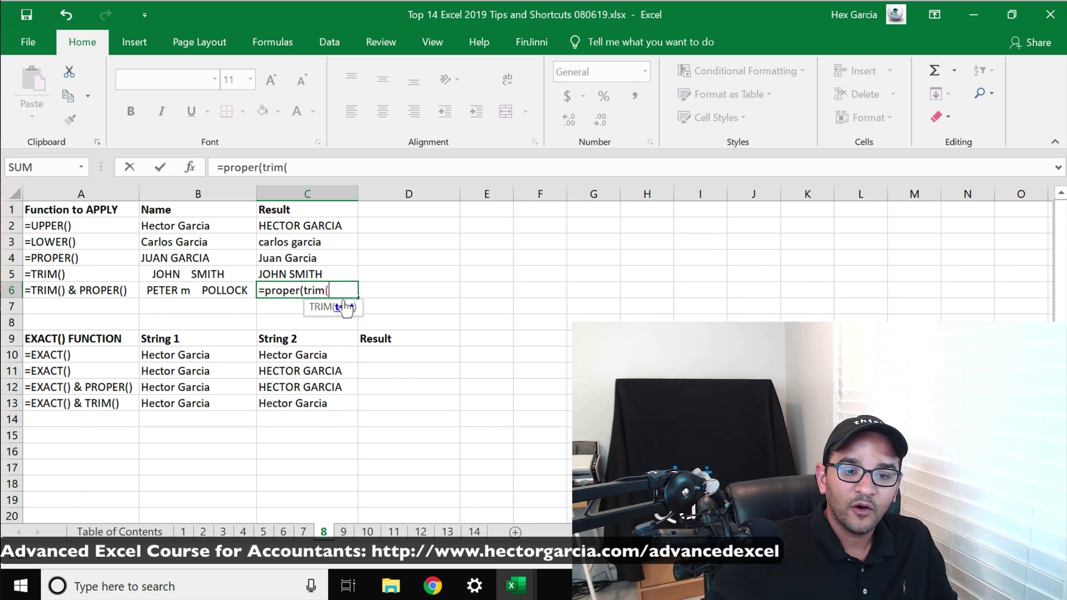
{"action": "left_click", "coordinate": [214, 292]}
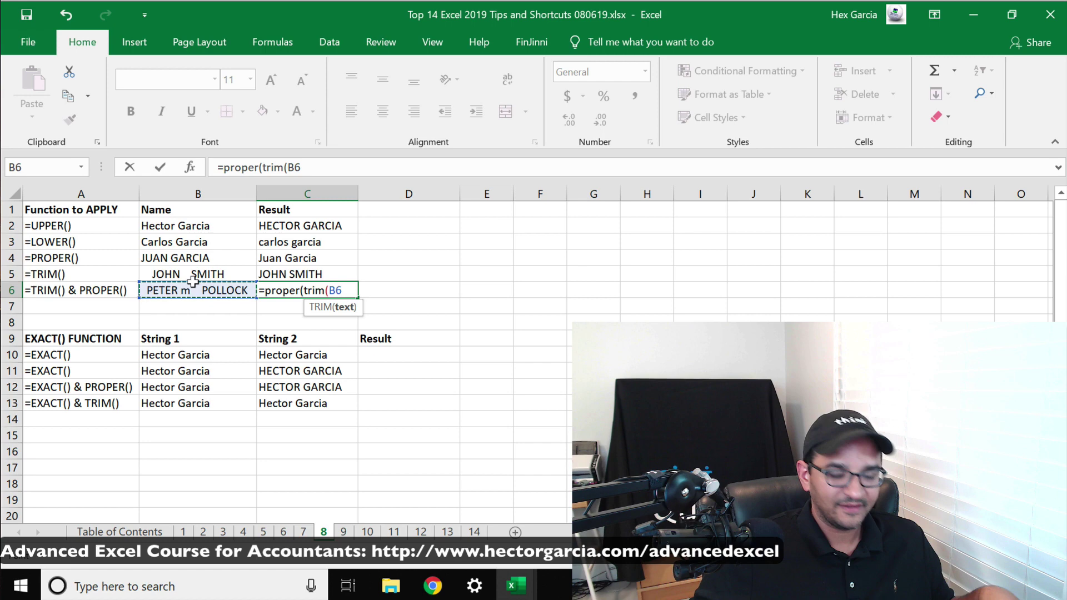
{"action": "type", "text": "))"}
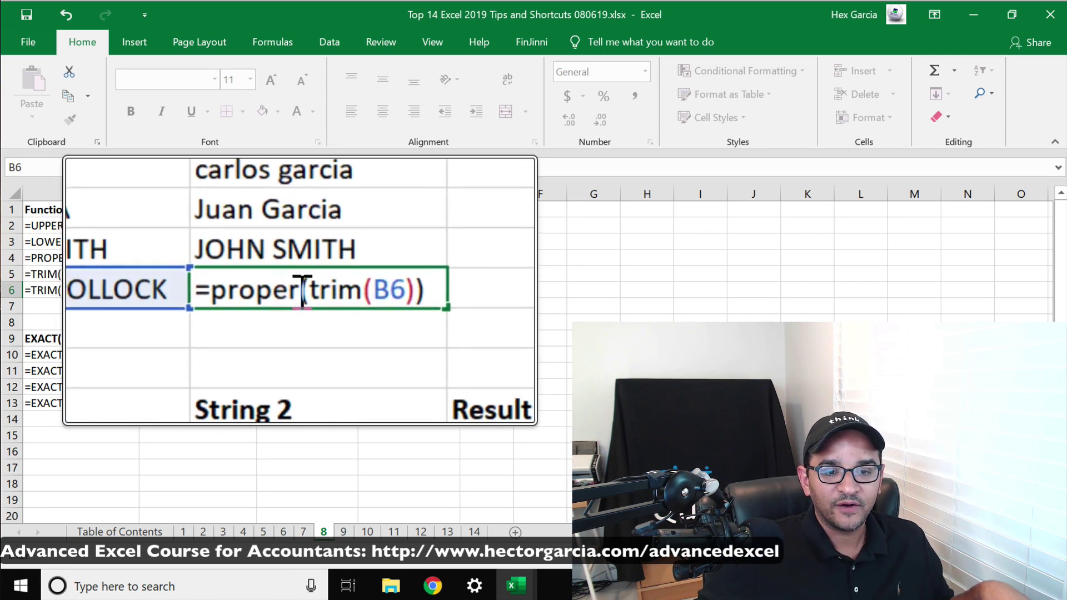
{"action": "left_click", "coordinate": [337, 289]}
{"action": "left_click", "coordinate": [272, 291]}
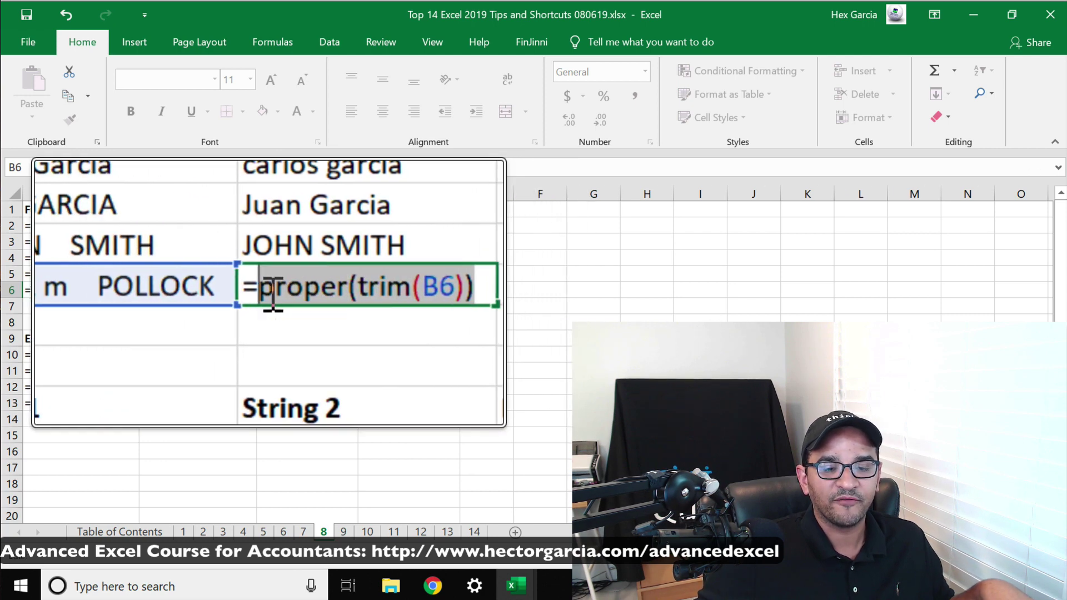
{"action": "key", "text": "shift+End"}
{"action": "key", "text": "Return"}
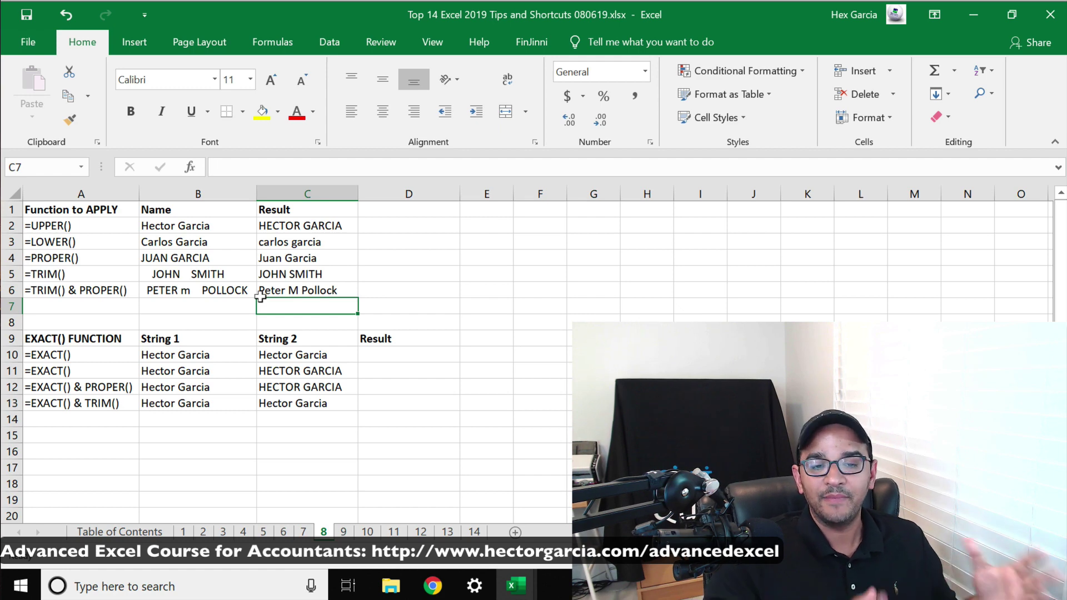
Look over the A2:A6 function names, the EXACT() FUNCTION heading and row 10's cells
{"action": "left_click_drag", "start_coordinate": [57, 225], "coordinate": [63, 283]}
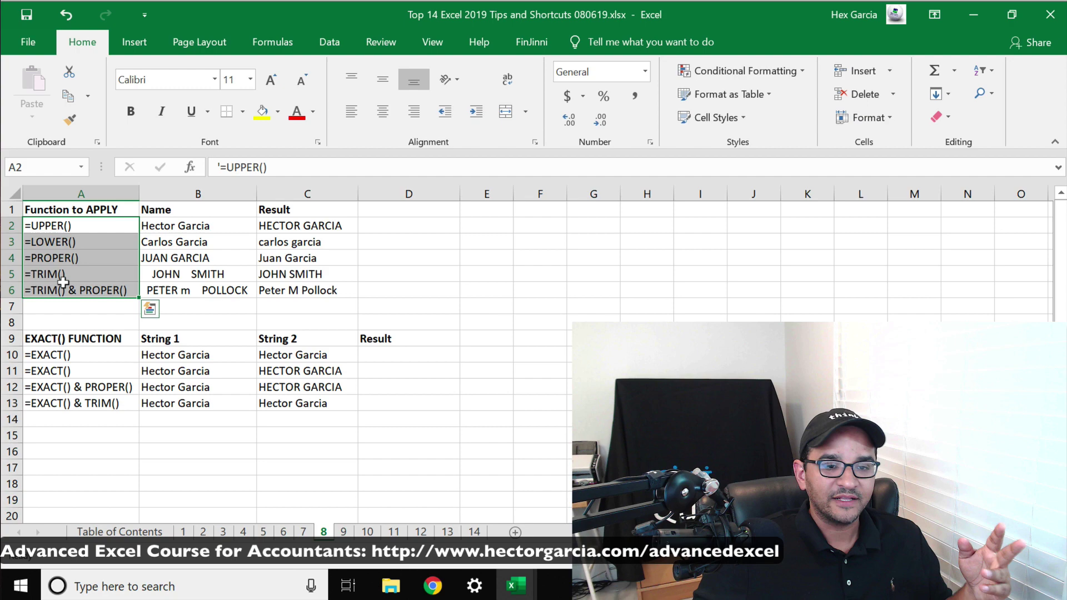
{"action": "left_click", "coordinate": [66, 334]}
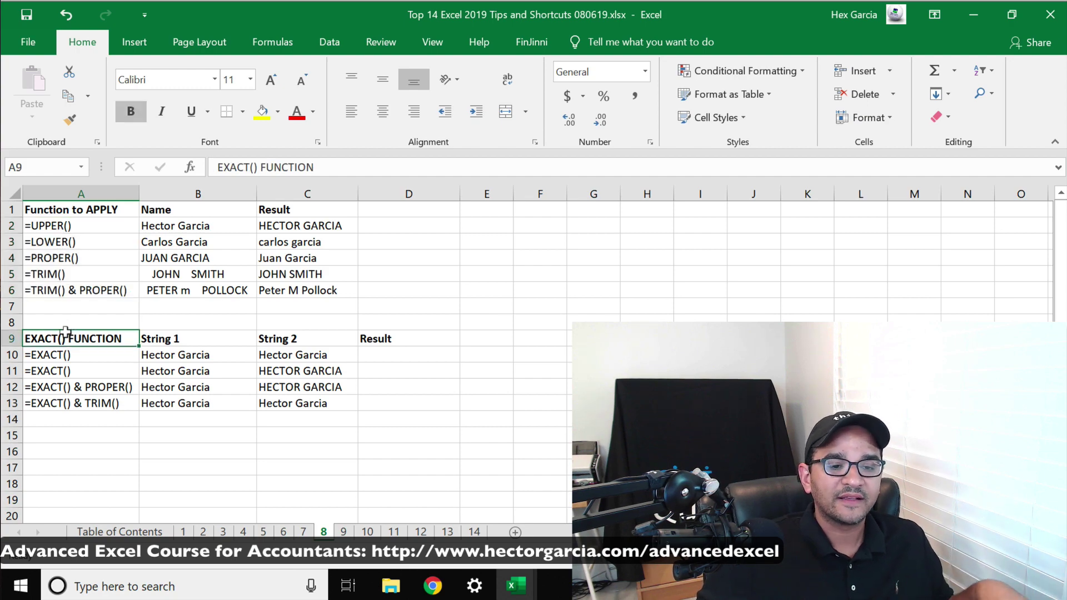
{"action": "left_click", "coordinate": [62, 335]}
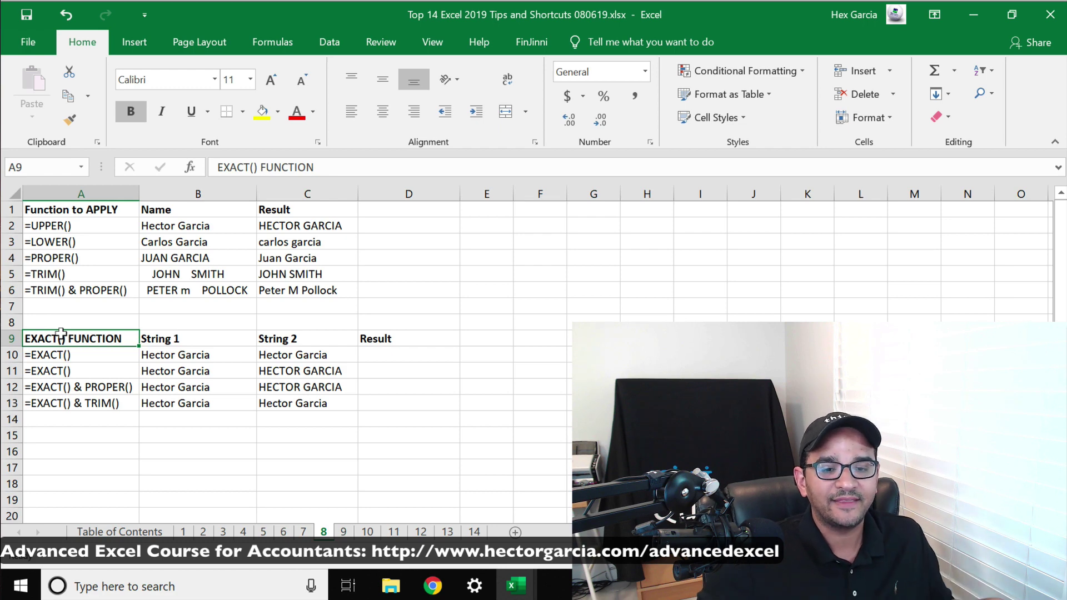
{"action": "left_click", "coordinate": [380, 355]}
{"action": "left_click", "coordinate": [166, 355]}
{"action": "left_click", "coordinate": [310, 354]}
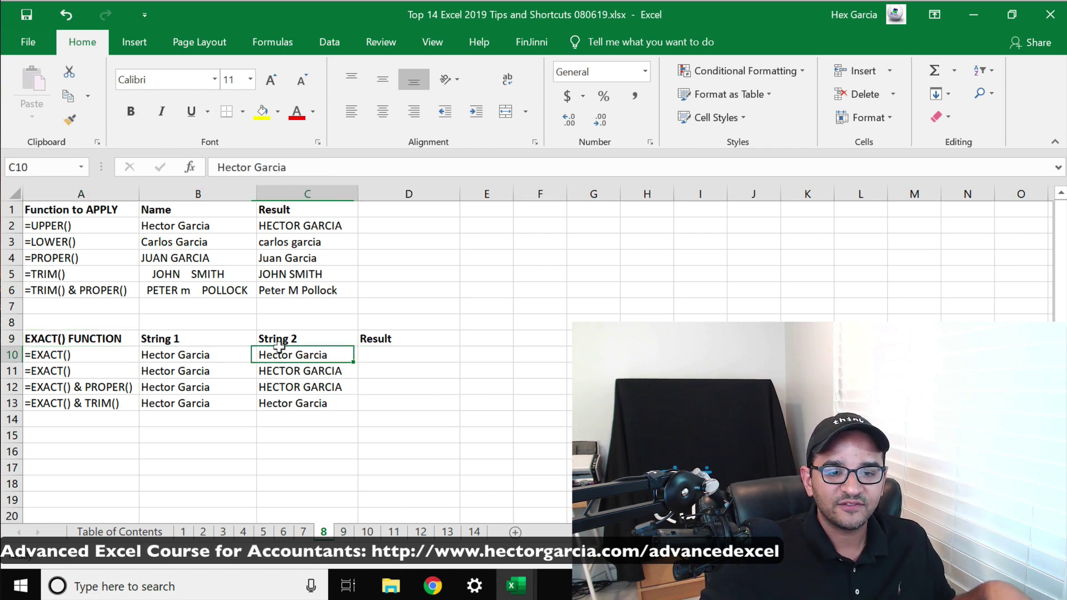
Enter =EXACT(B10,C10) in D10, returning TRUE for the identical strings
{"action": "left_click", "coordinate": [384, 351]}
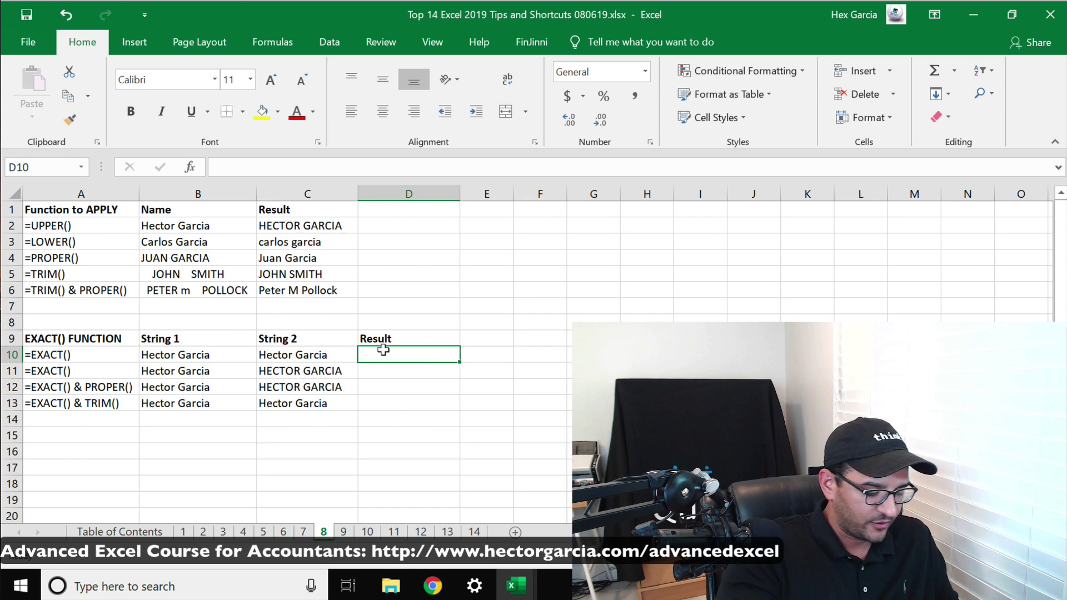
{"action": "type", "text": "=exact("}
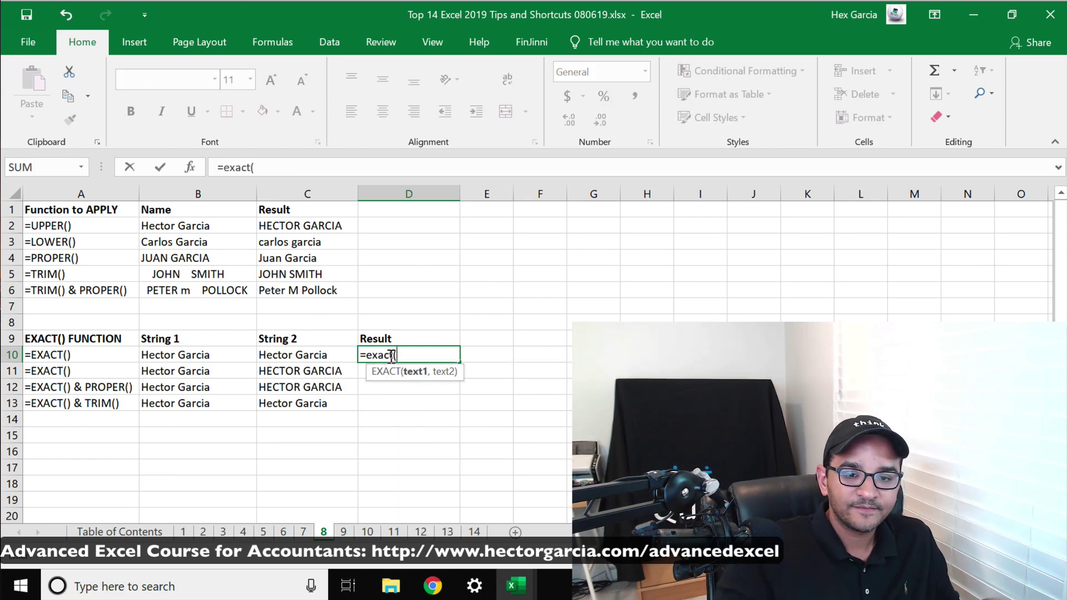
{"action": "left_click", "coordinate": [187, 348]}
{"action": "type", "text": ","}
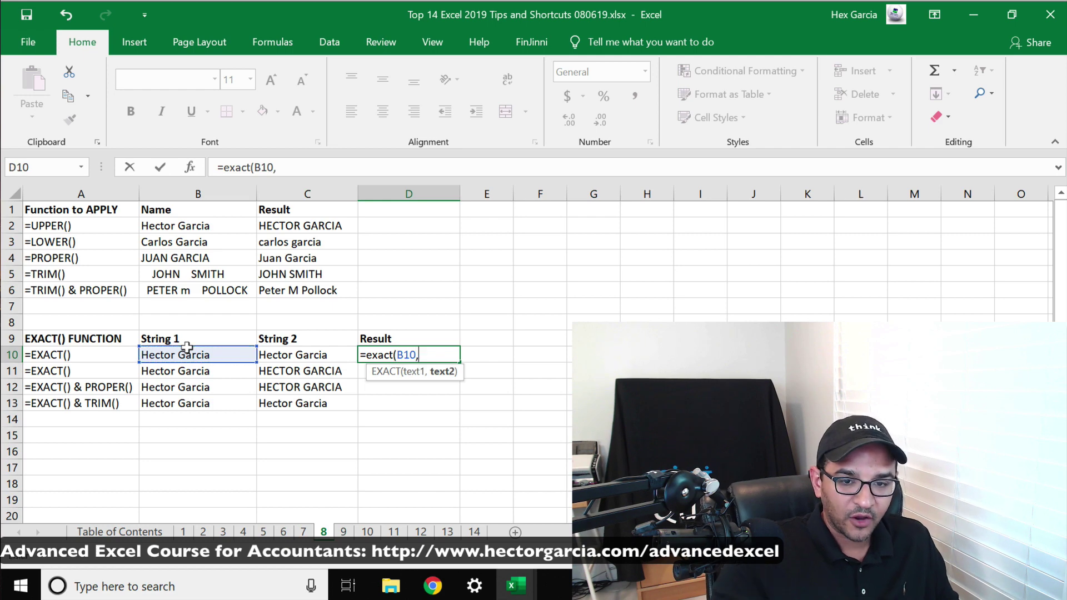
{"action": "left_click", "coordinate": [323, 354]}
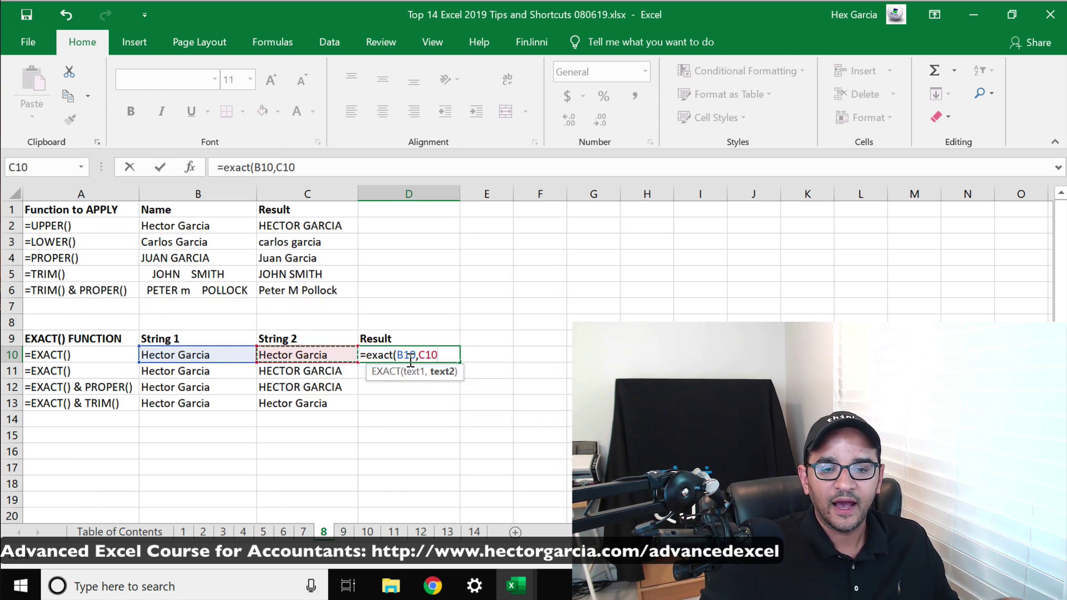
{"action": "type", "text": ")"}
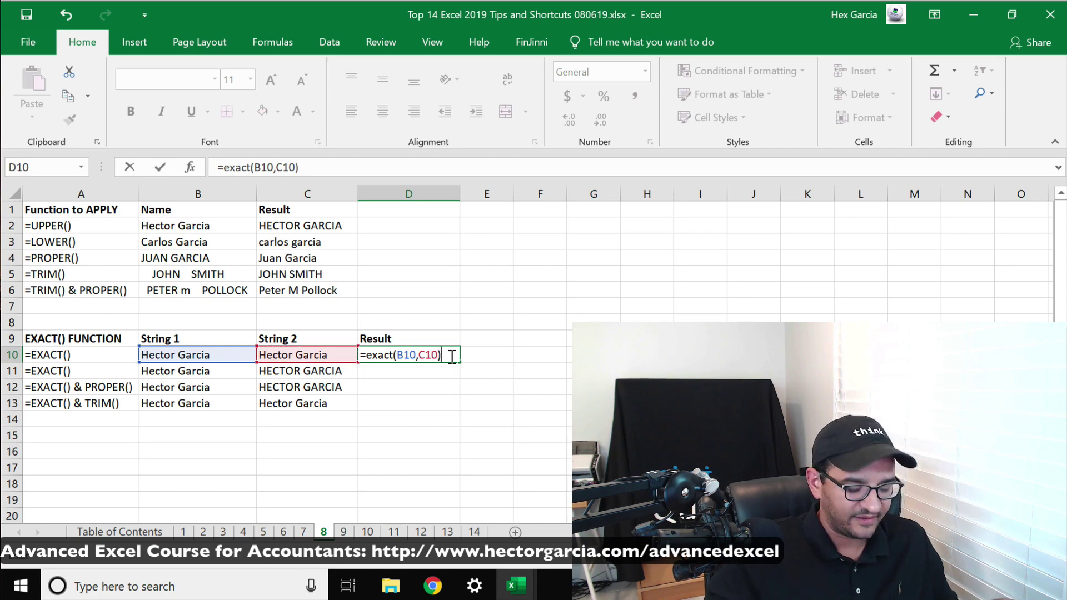
{"action": "key", "text": "Return"}
{"action": "left_click", "coordinate": [392, 351]}
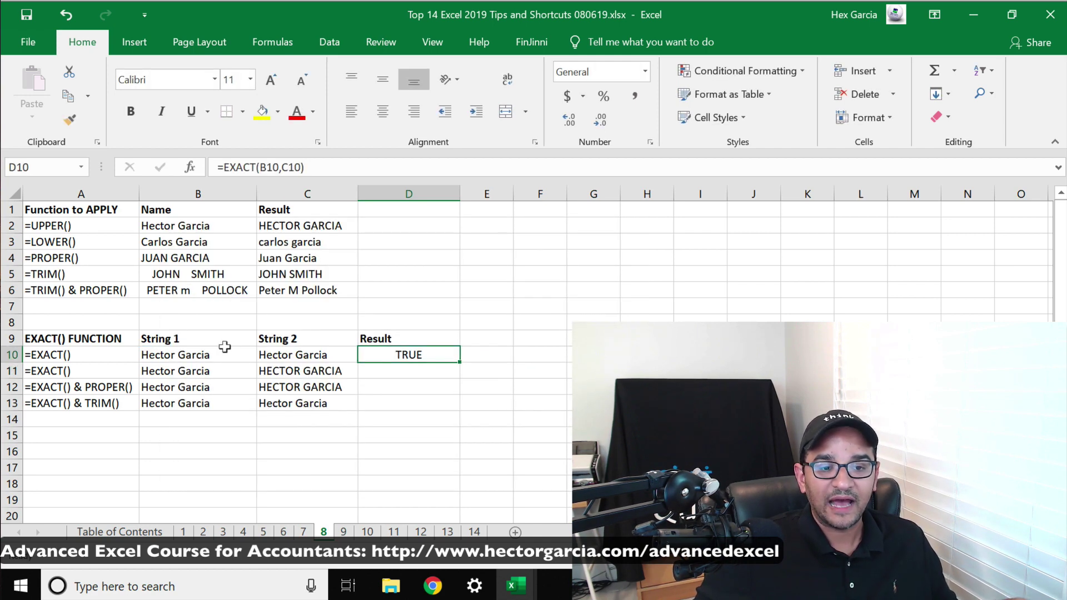
{"action": "left_click", "coordinate": [294, 350]}
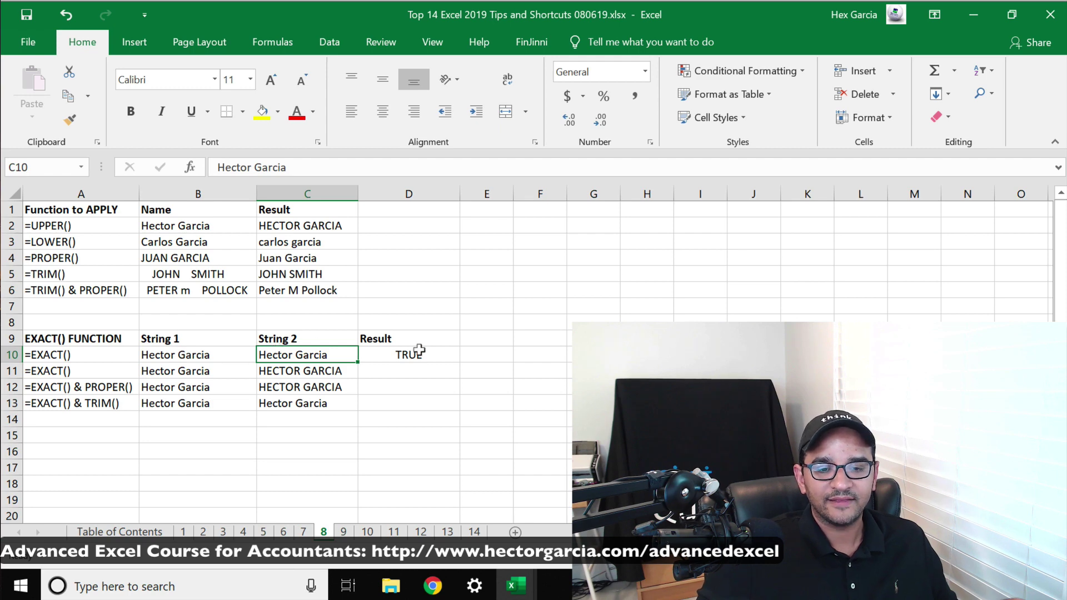
Enter =EXACT(B11,C11) in D11, returning FALSE for the strings differing in case
{"action": "left_click", "coordinate": [410, 367]}
{"action": "type", "text": "="}
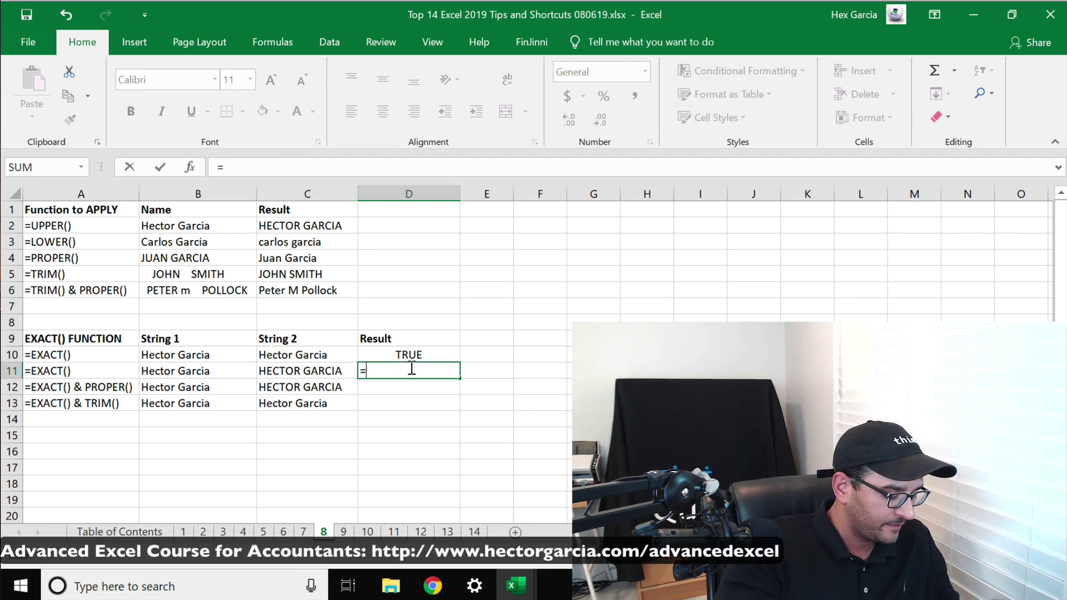
{"action": "type", "text": "exact("}
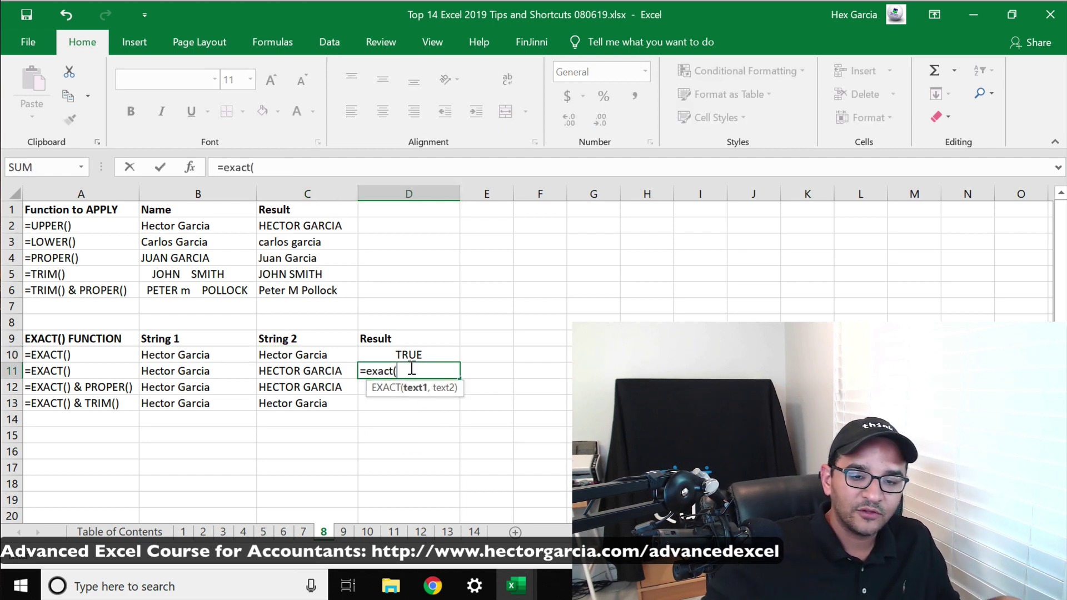
{"action": "left_click", "coordinate": [184, 367]}
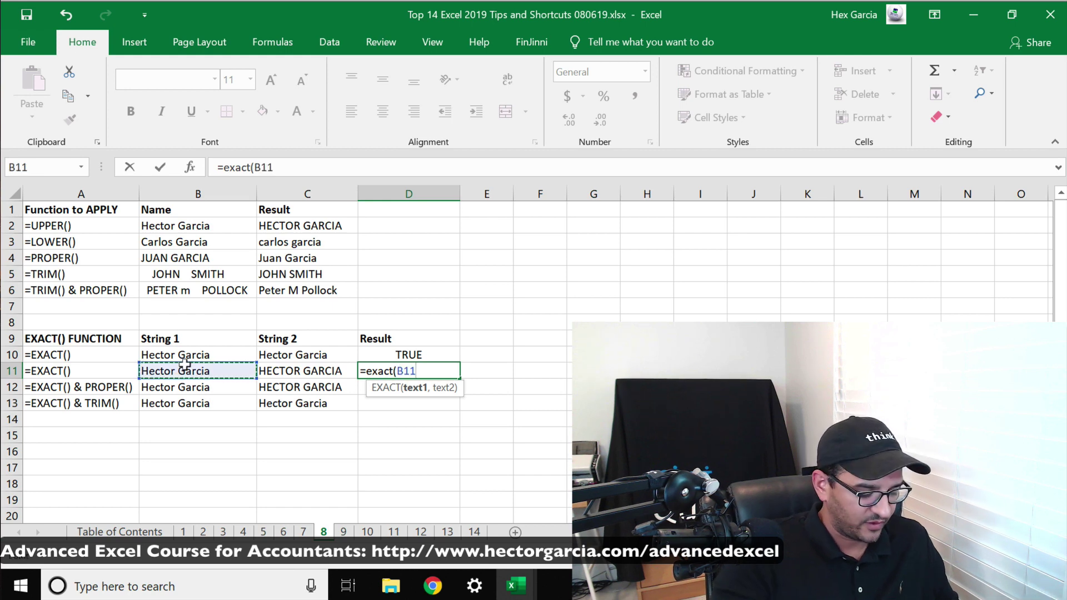
{"action": "type", "text": ","}
{"action": "left_click", "coordinate": [290, 369]}
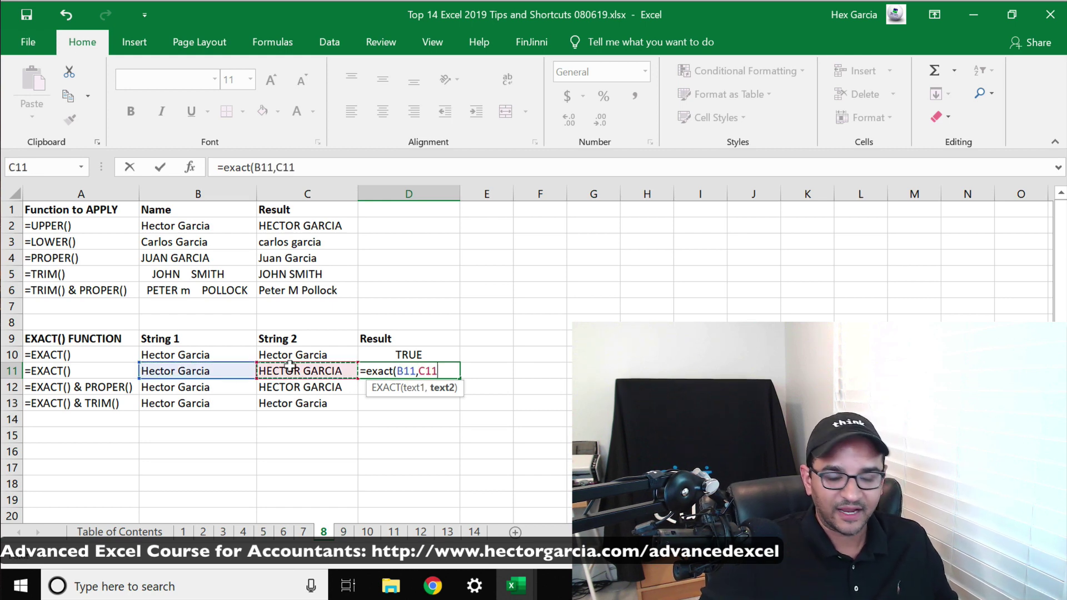
{"action": "type", "text": ")"}
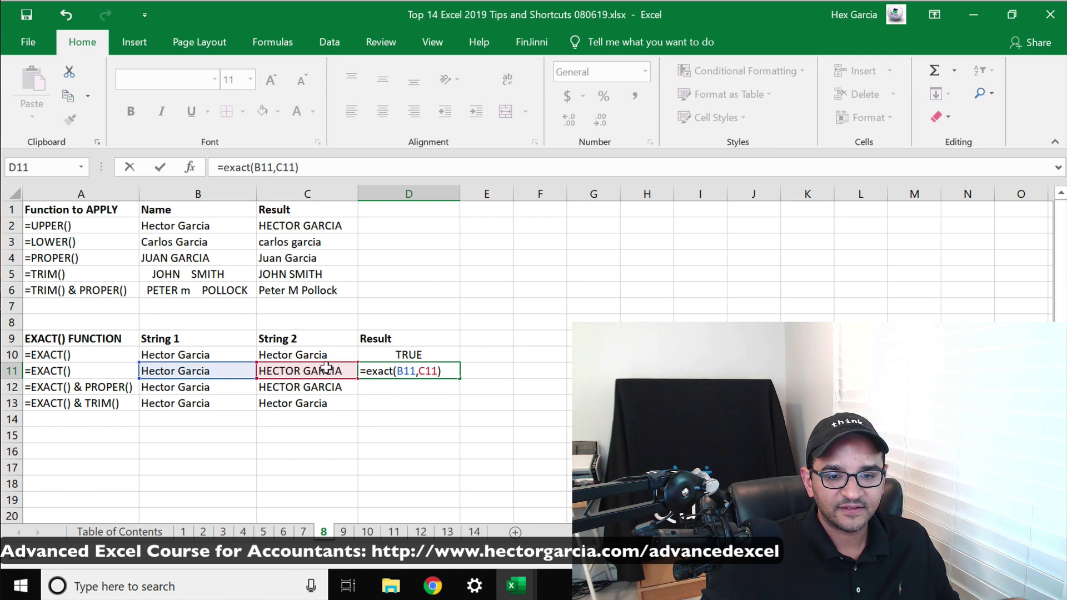
{"action": "key", "text": "Return"}
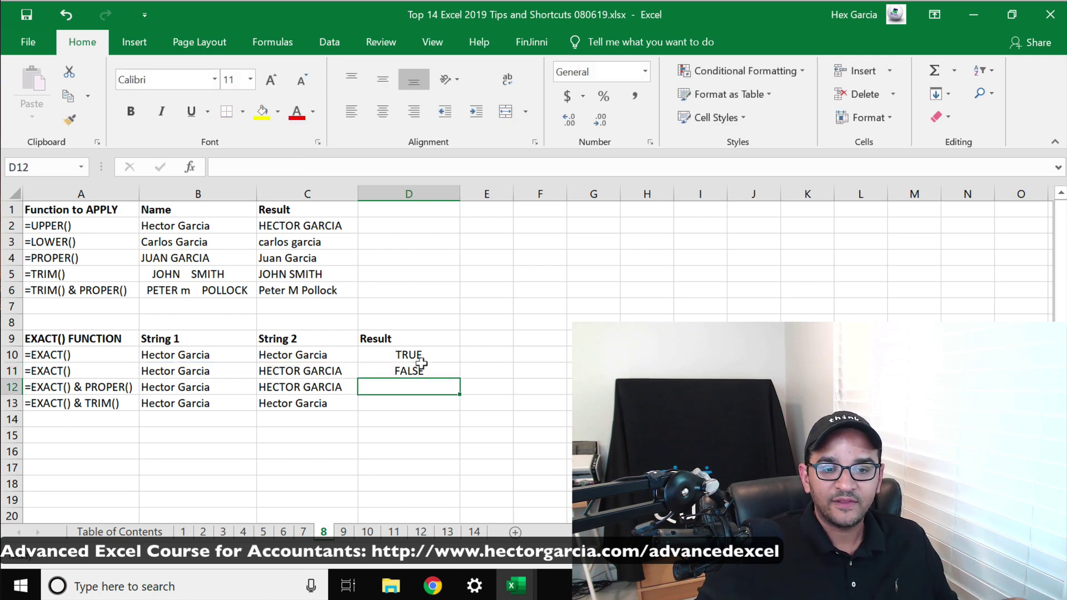
{"action": "left_click", "coordinate": [388, 368]}
{"action": "left_click", "coordinate": [407, 384]}
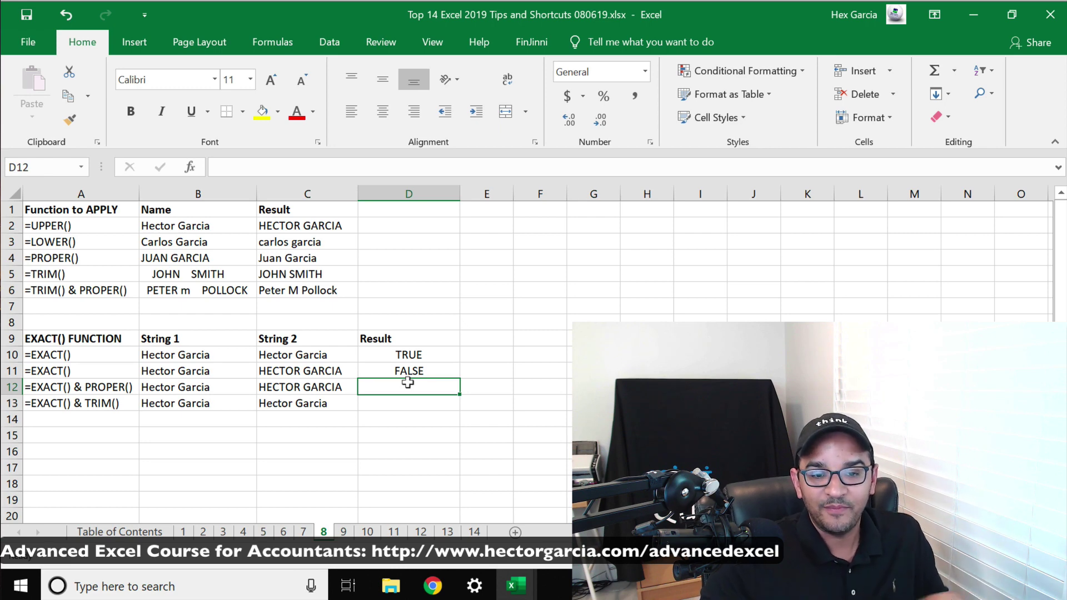
Enter =EXACT(B12,PROPER(C12)) in D12, returning TRUE, then check C12 and B12
{"action": "type", "text": "=eac"}
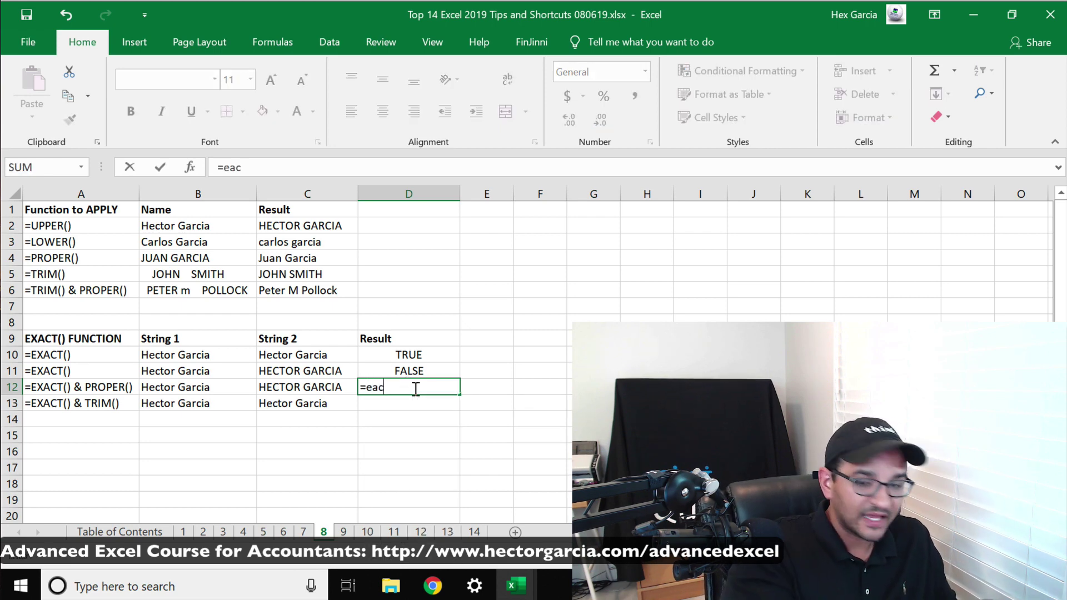
{"action": "type", "text": "t"}
{"action": "key", "text": "BackSpace"}
{"action": "key", "text": "BackSpace"}
{"action": "key", "text": "BackSpace"}
{"action": "type", "text": "xact("}
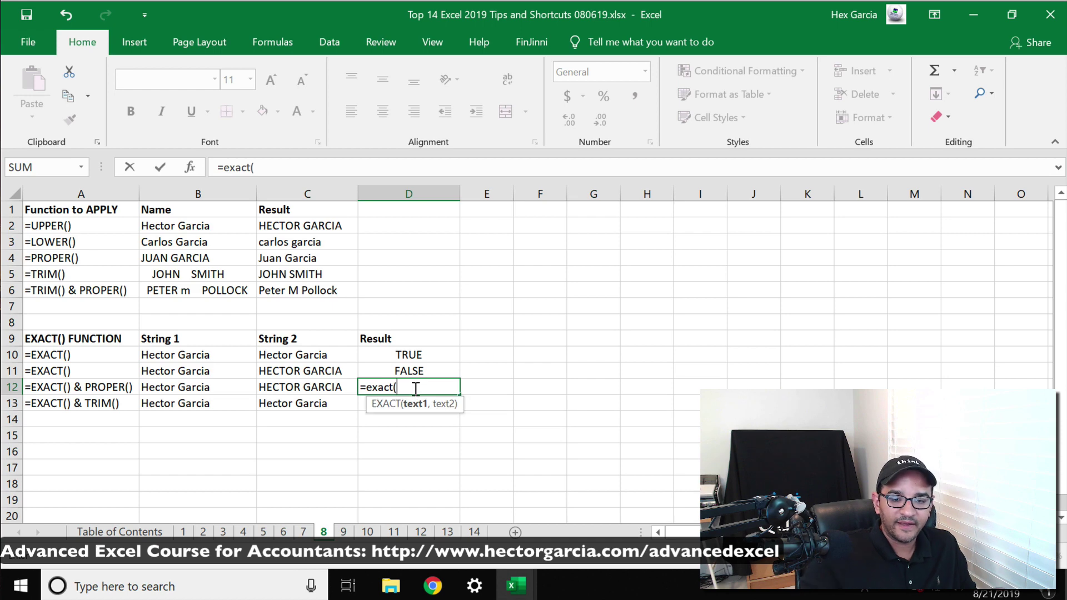
{"action": "left_click", "coordinate": [187, 382]}
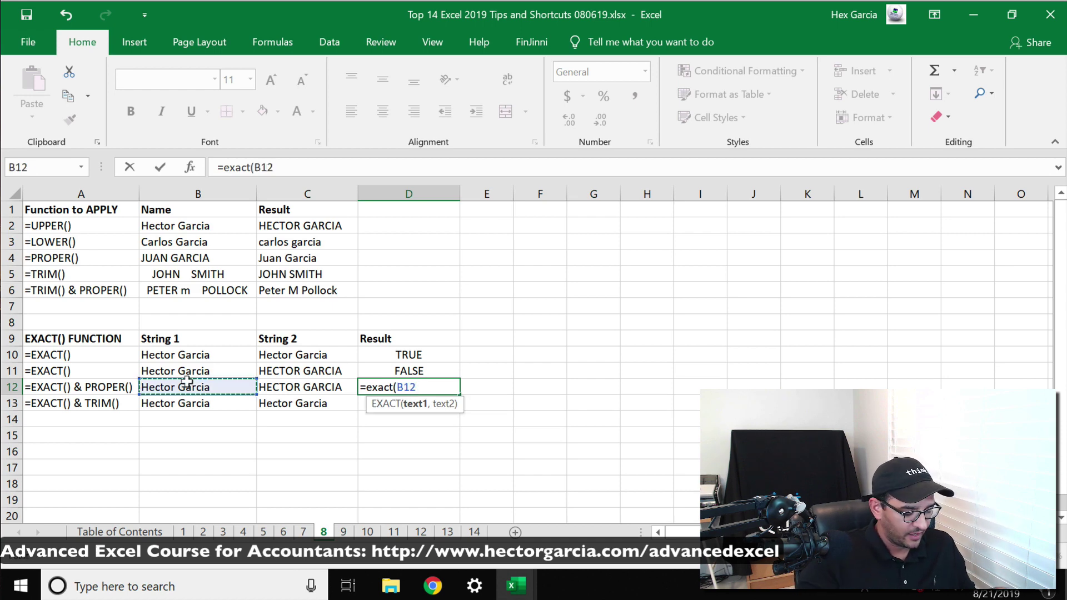
{"action": "type", "text": ","}
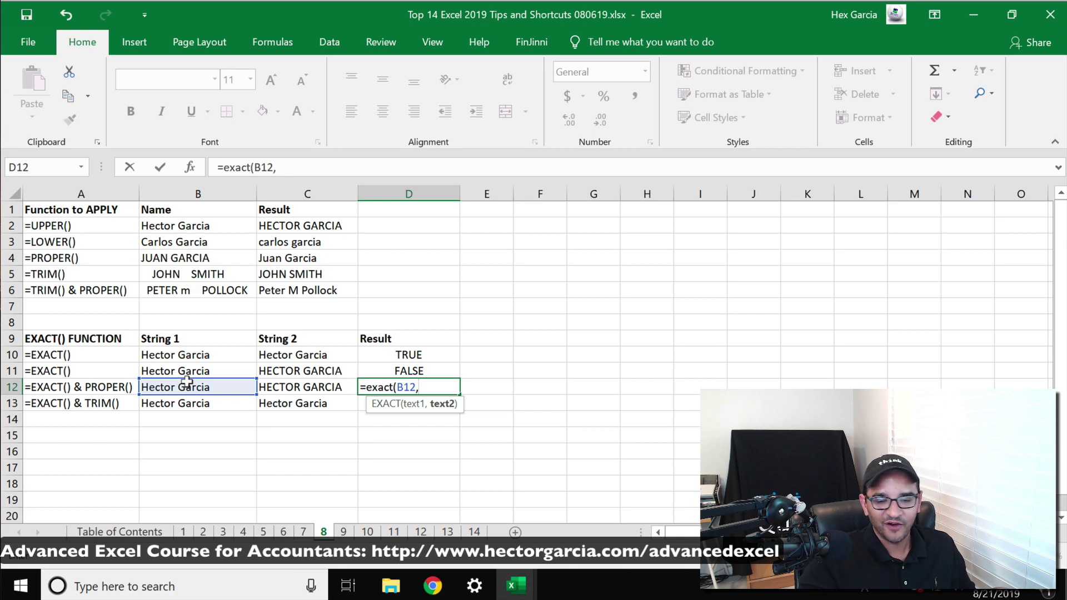
{"action": "type", "text": "proper("}
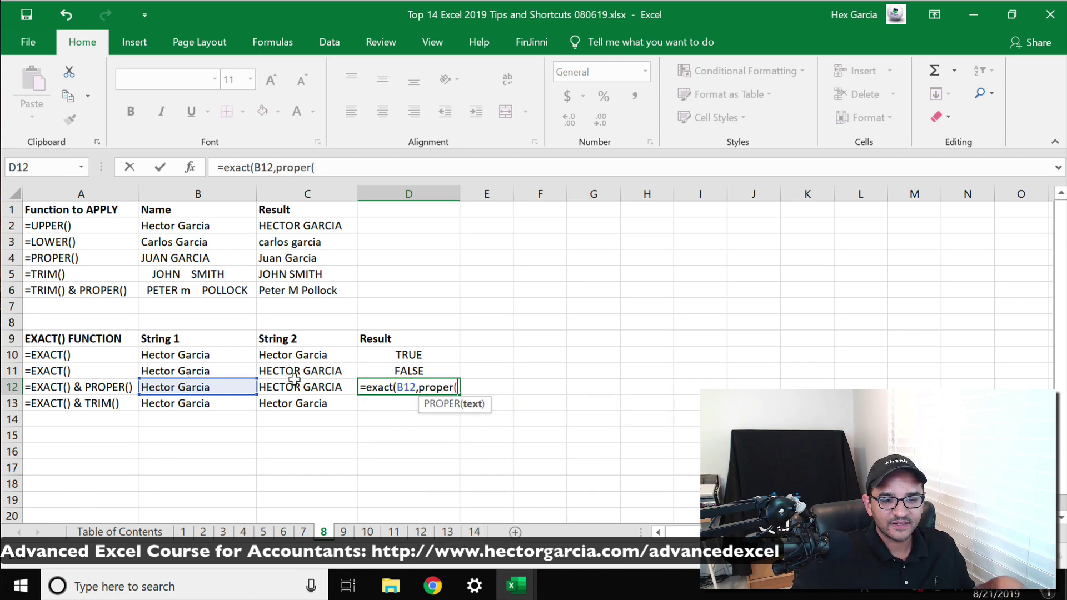
{"action": "left_click", "coordinate": [294, 381]}
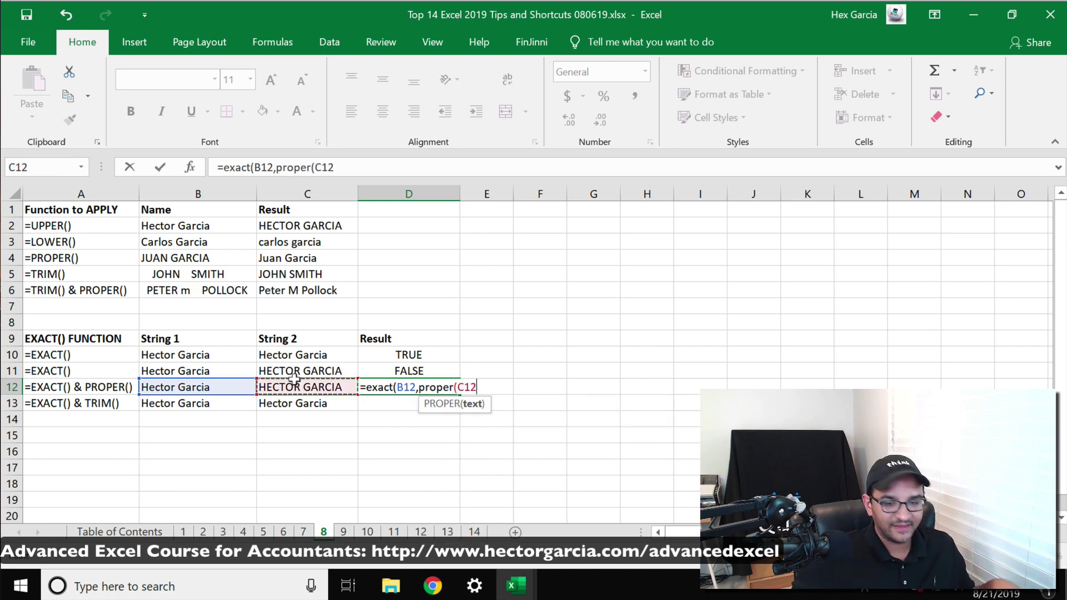
{"action": "type", "text": ")"}
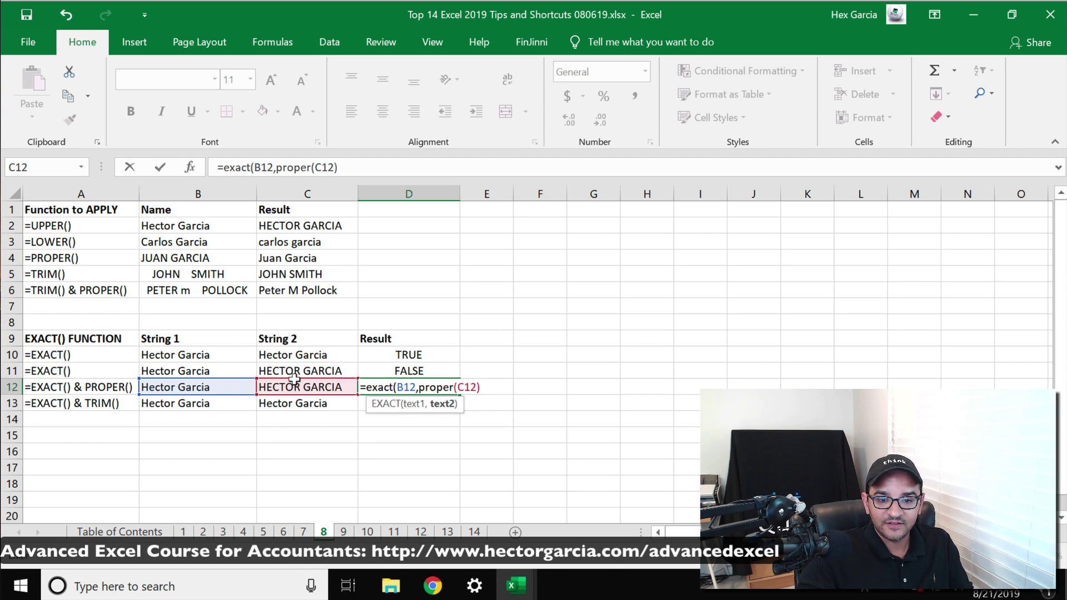
{"action": "type", "text": ")"}
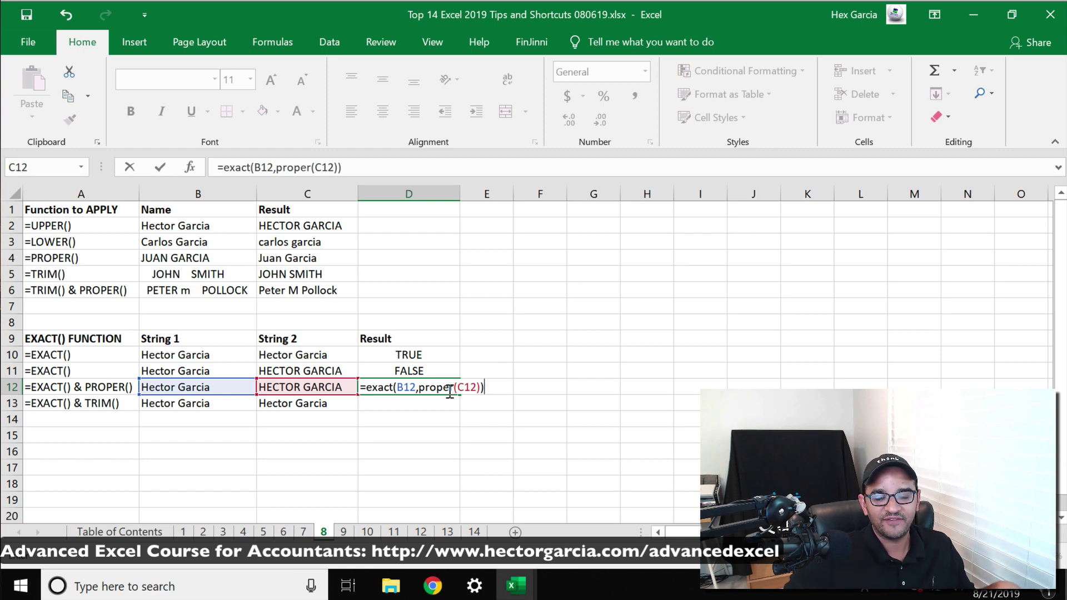
{"action": "key", "text": "Return"}
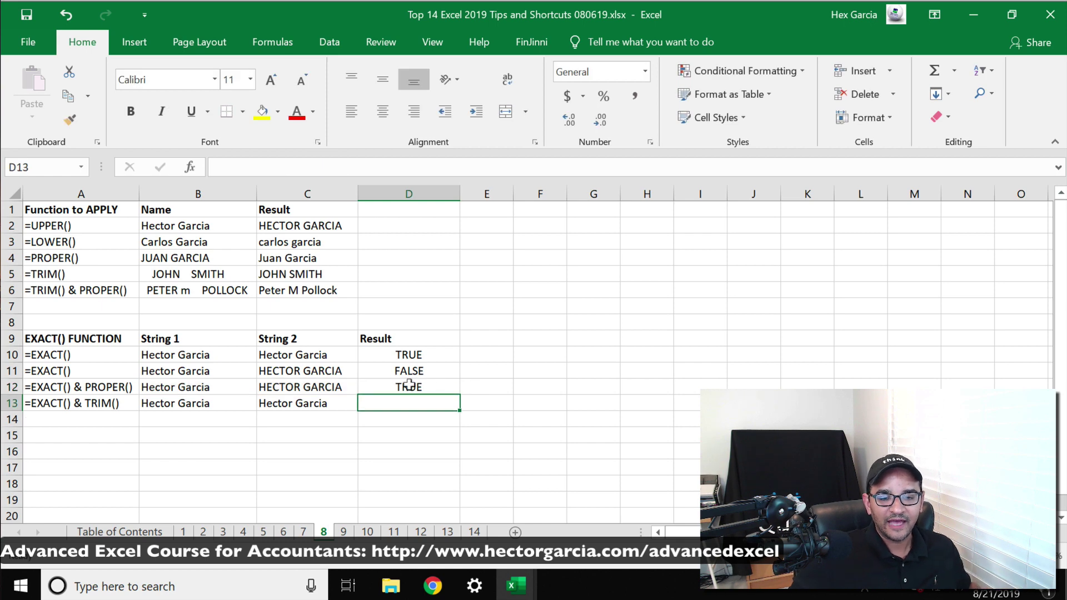
{"action": "left_click", "coordinate": [409, 385]}
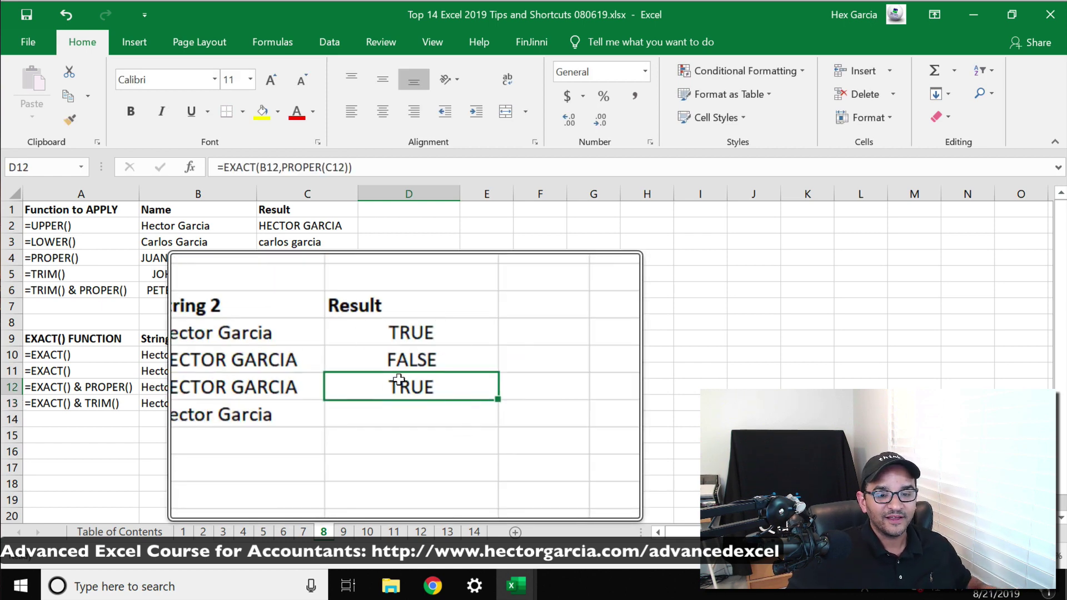
{"action": "left_click", "coordinate": [328, 382]}
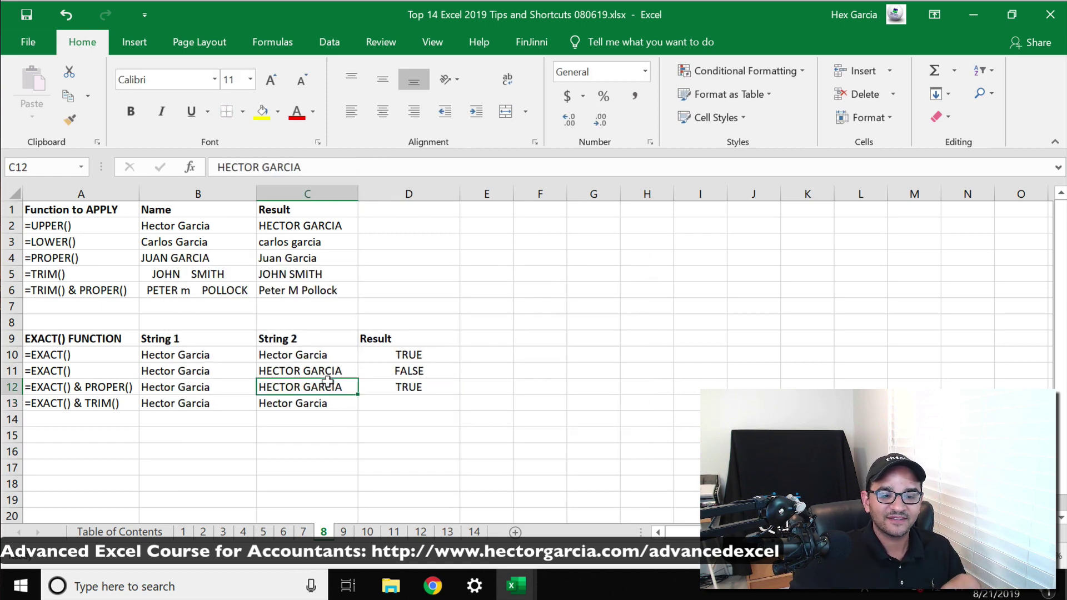
{"action": "left_click", "coordinate": [222, 383]}
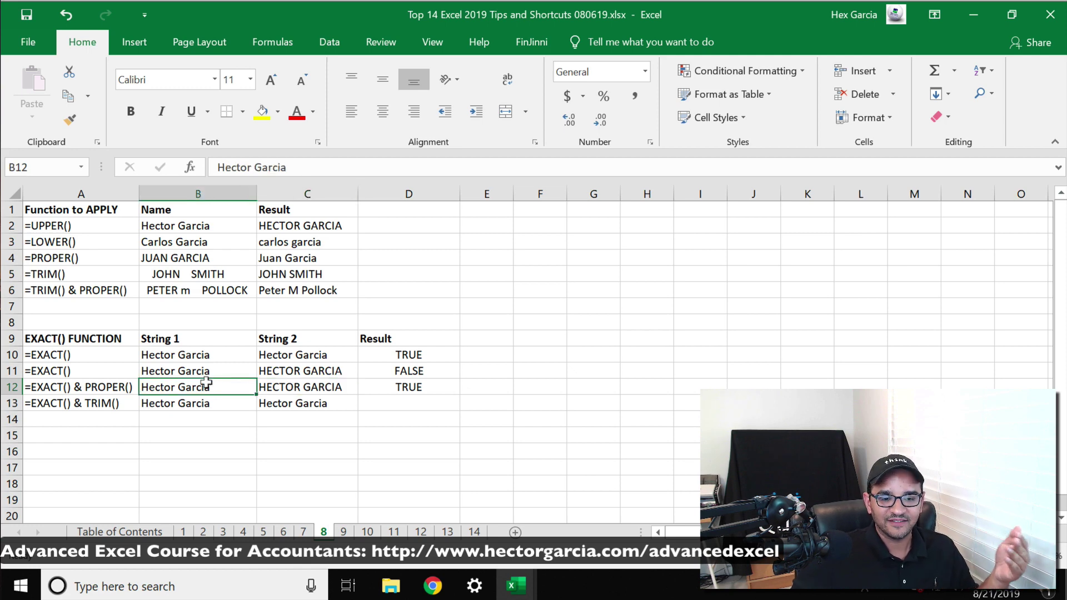
Enter =EXACT(B13,C13) in D13, which returns FALSE
{"action": "type", "text": "="}
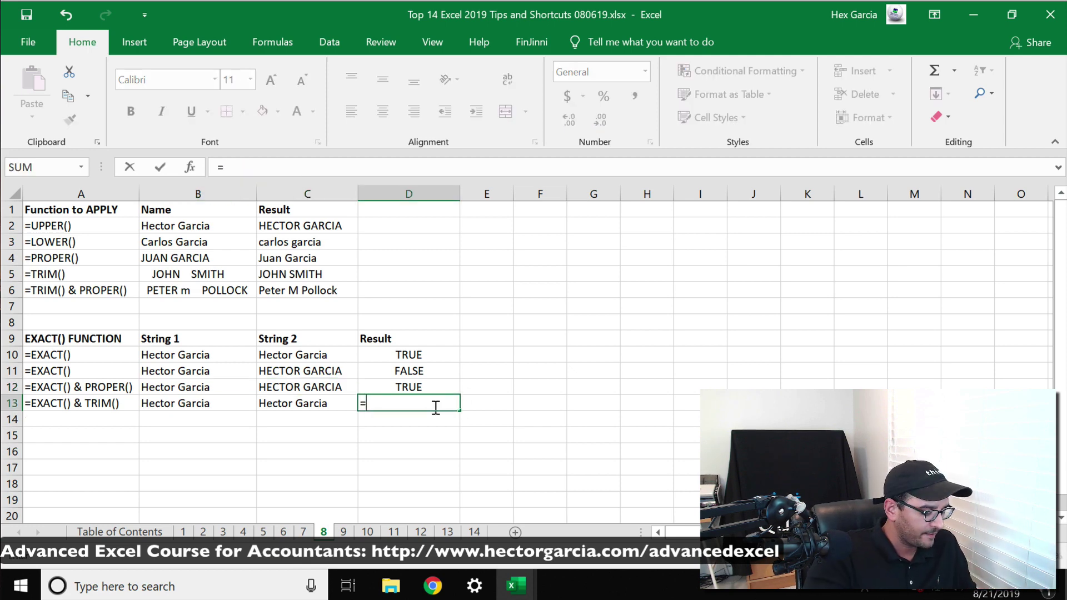
{"action": "type", "text": "exact("}
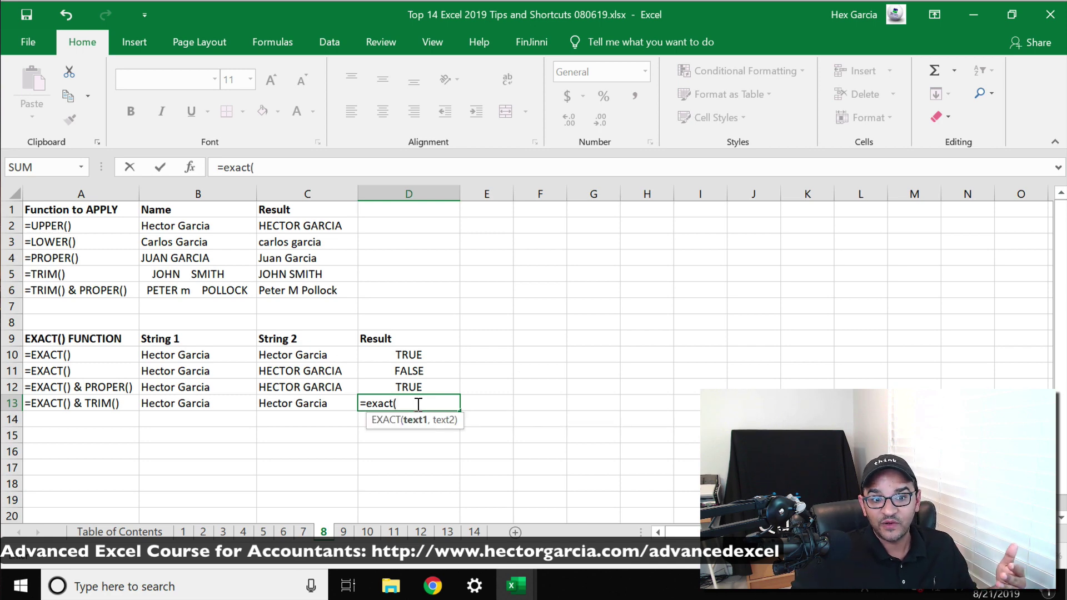
{"action": "left_click", "coordinate": [196, 398]}
{"action": "type", "text": ","}
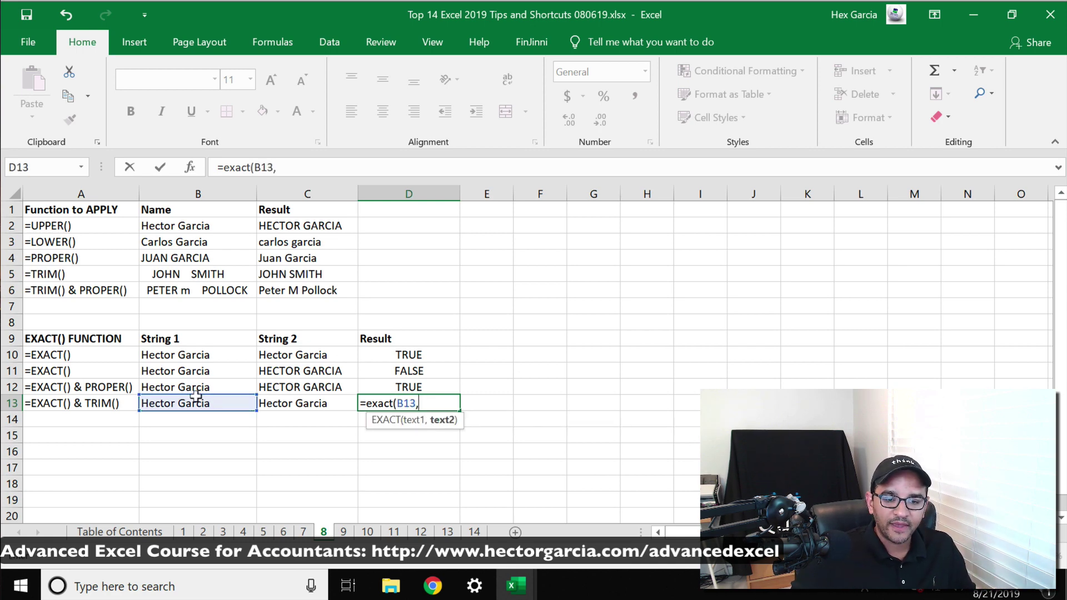
{"action": "left_click", "coordinate": [294, 397]}
{"action": "type", "text": ")"}
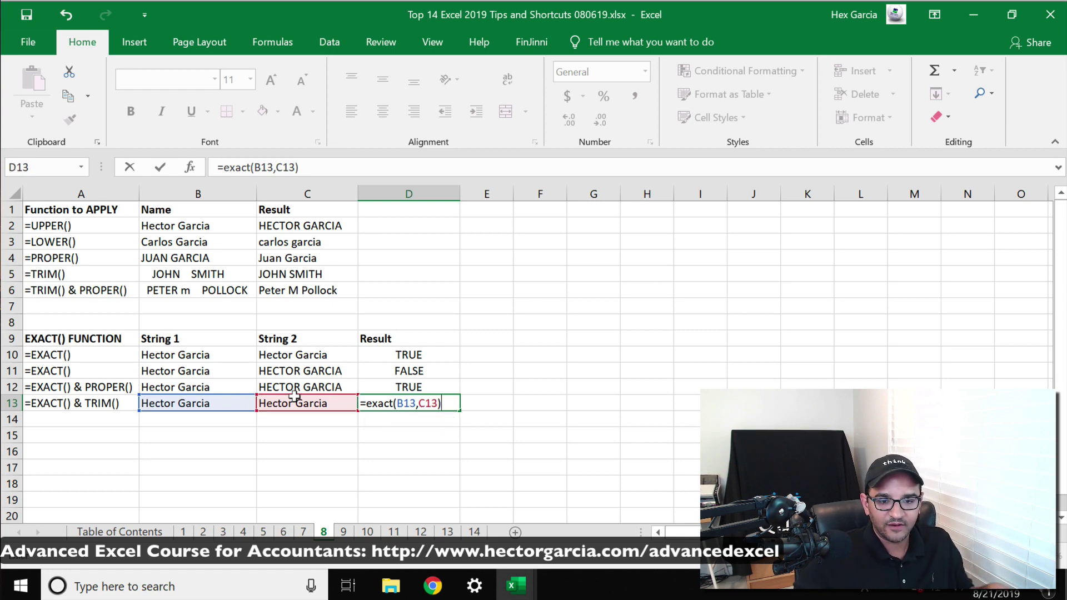
{"action": "key", "text": "Return"}
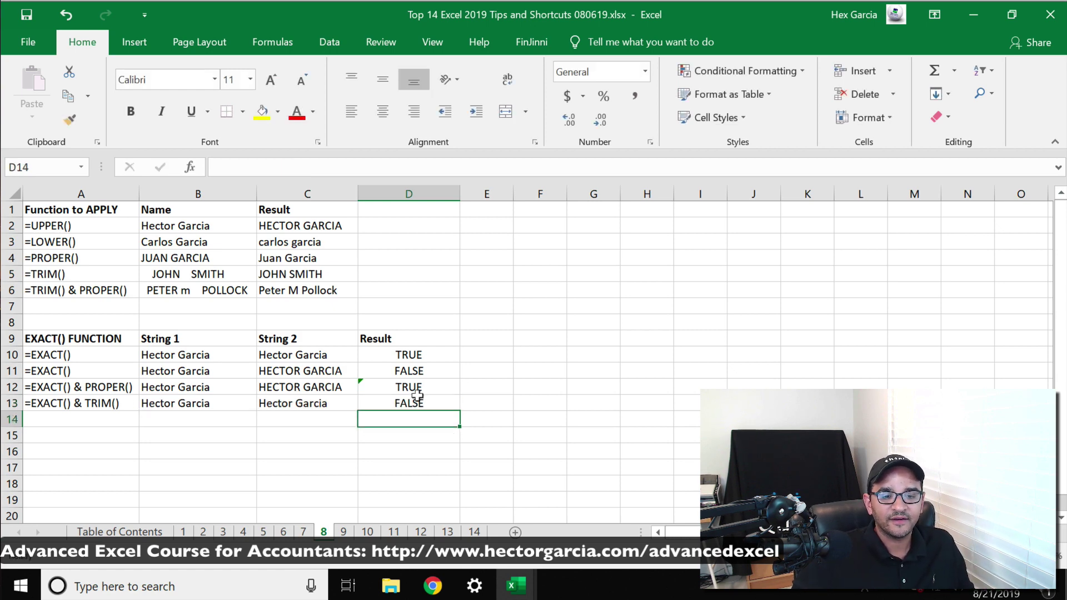
Make D13's FALSE result and the B13:C13 strings bold
{"action": "left_click_drag", "start_coordinate": [417, 398], "coordinate": [400, 403]}
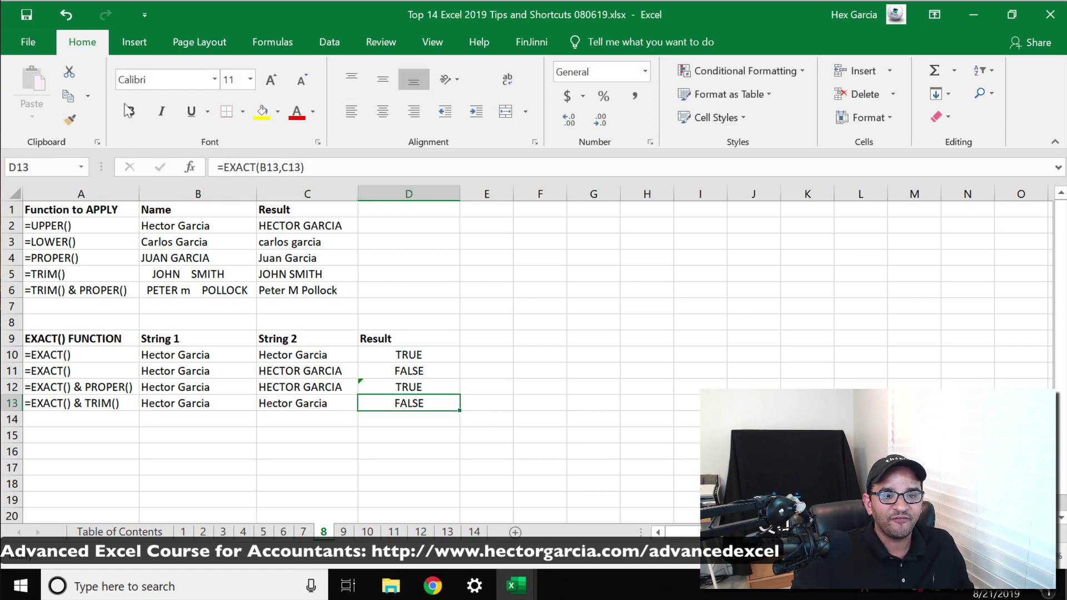
{"action": "left_click", "coordinate": [129, 111]}
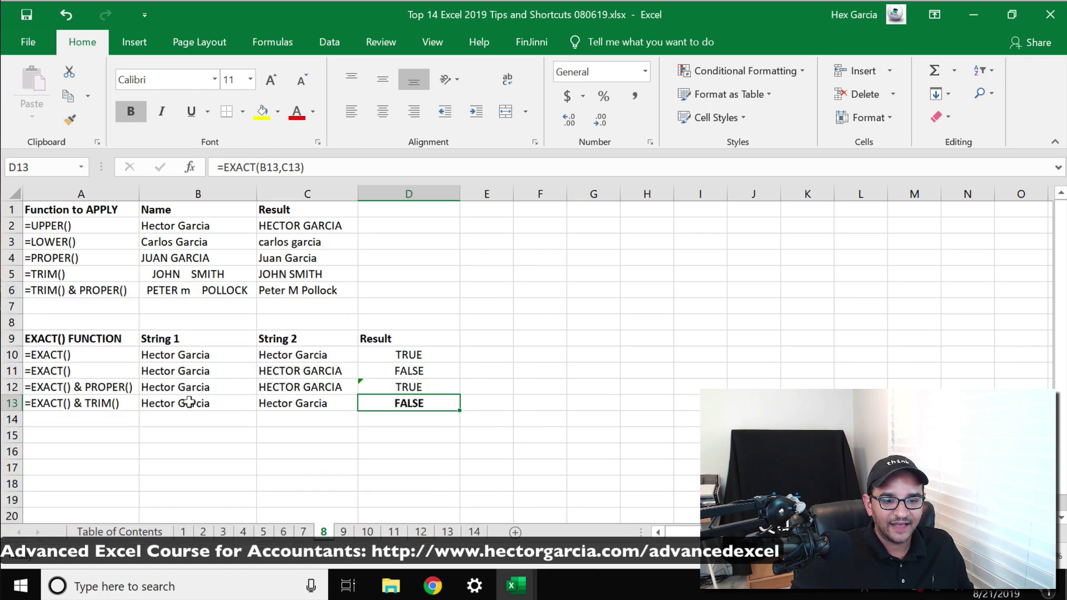
{"action": "left_click_drag", "start_coordinate": [189, 402], "coordinate": [303, 401]}
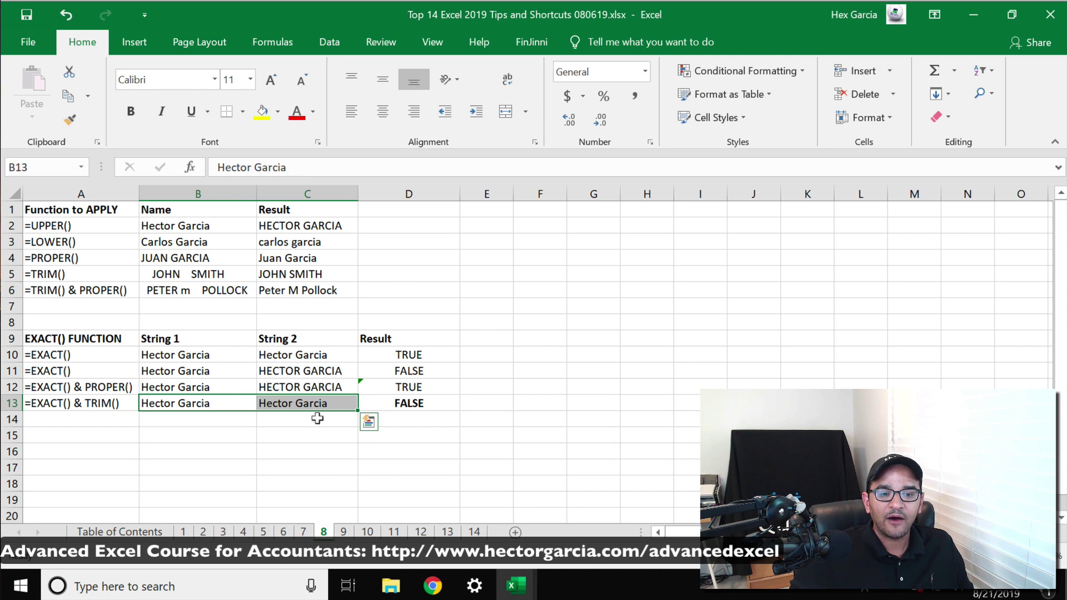
{"action": "left_click", "coordinate": [131, 112]}
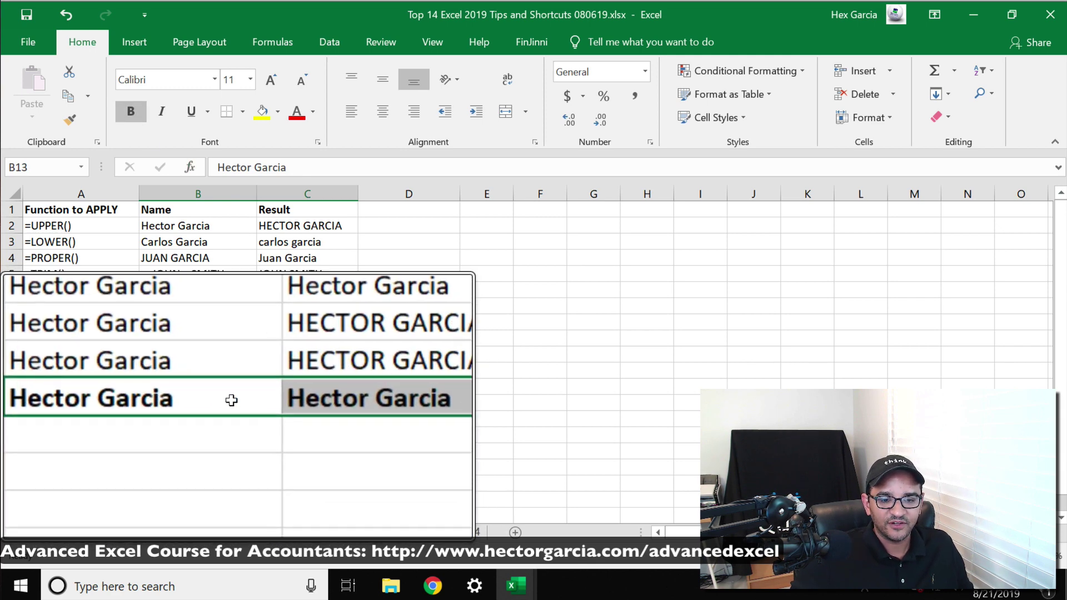
{"action": "key", "text": "ctrl+q"}
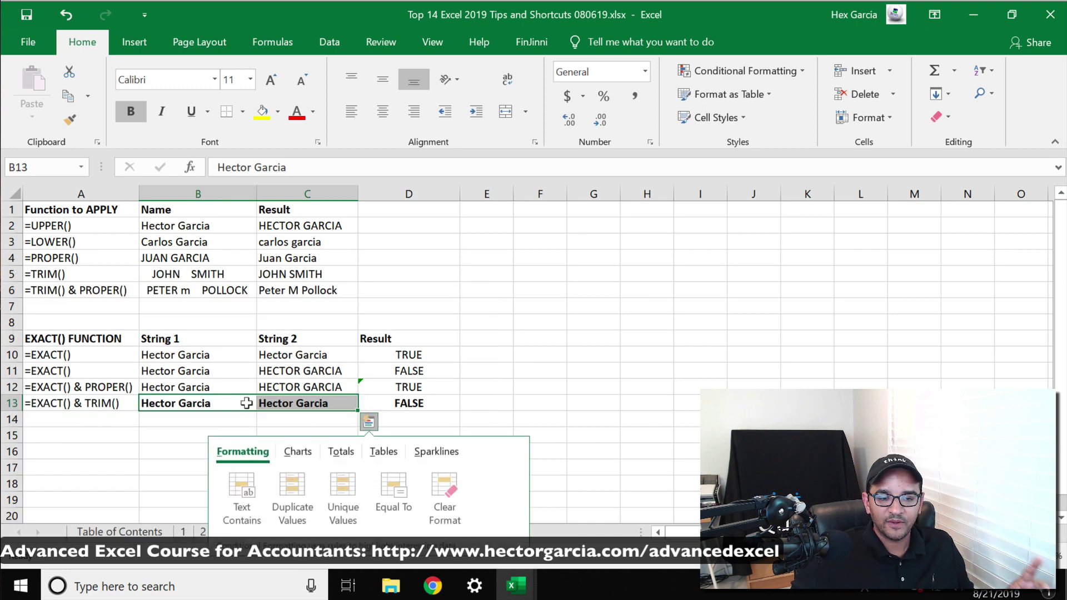
{"action": "left_click", "coordinate": [463, 397]}
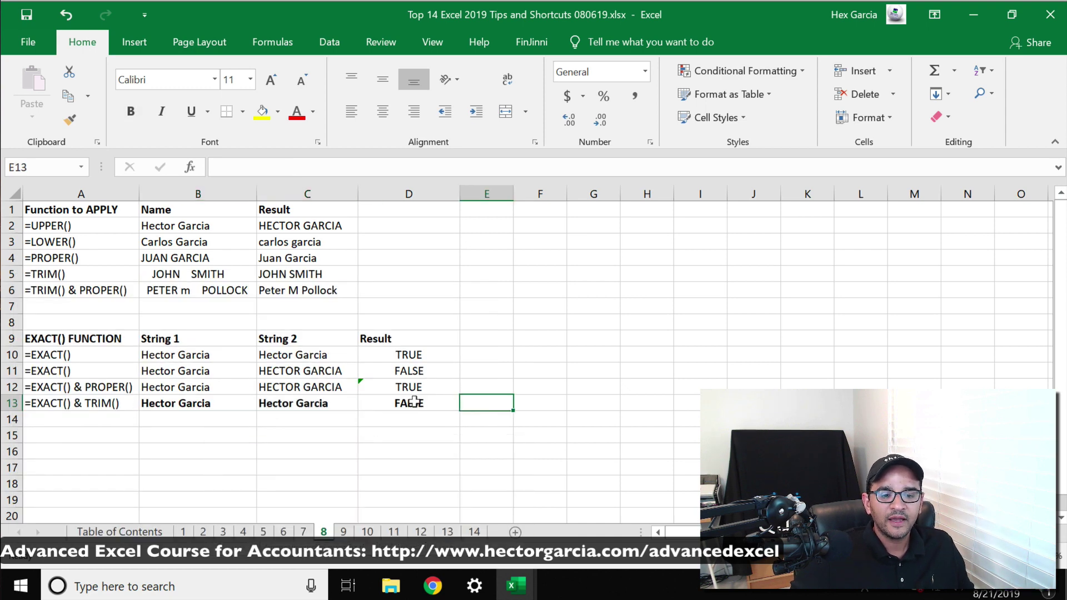
{"action": "left_click", "coordinate": [227, 403]}
{"action": "key", "text": "F2"}
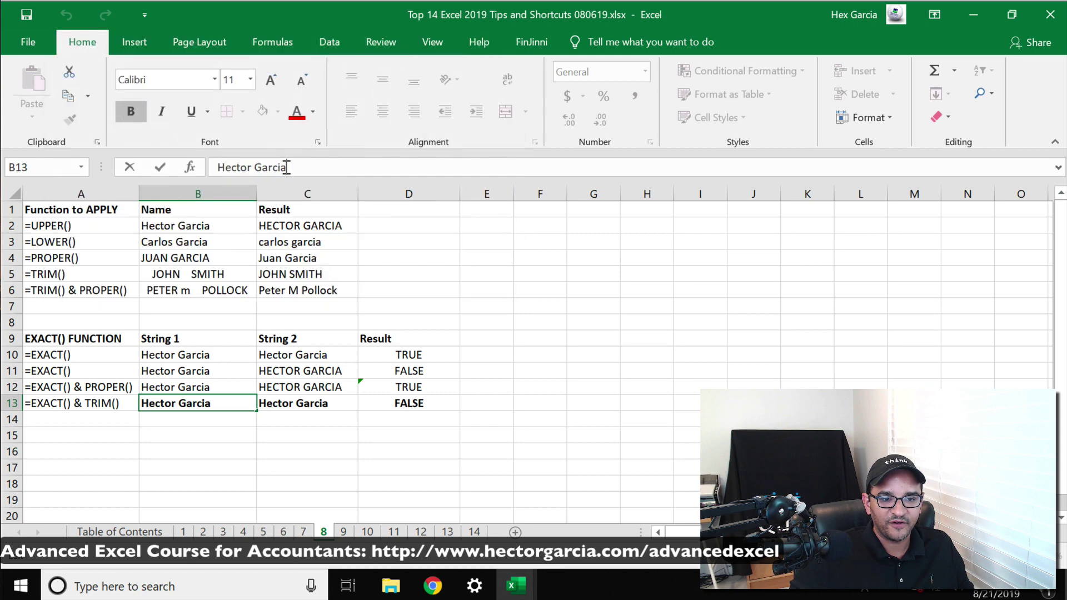
{"action": "key", "text": "Tab"}
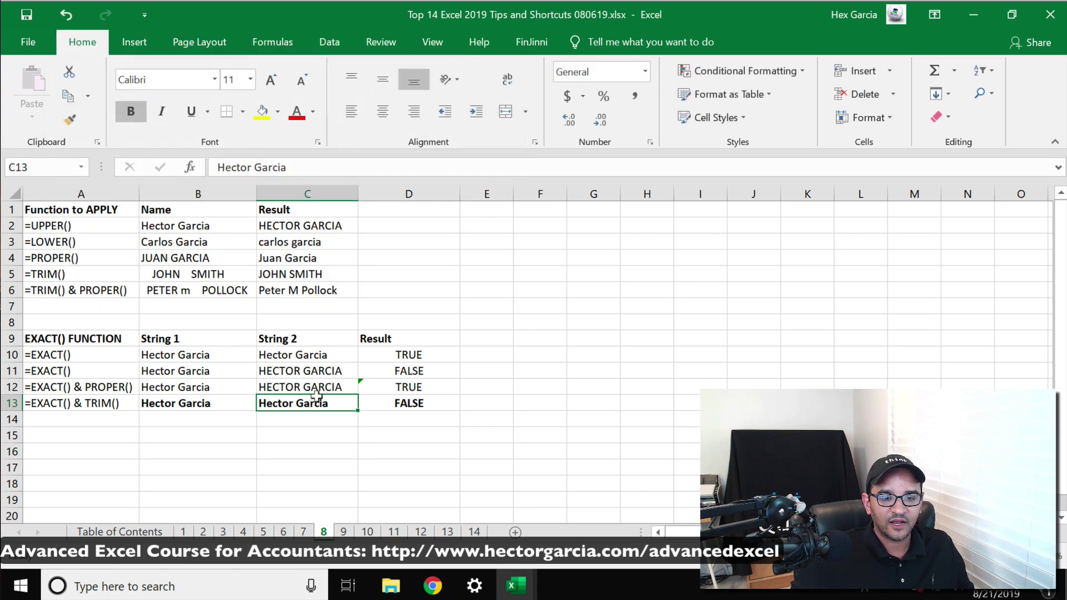
{"action": "double_click", "coordinate": [321, 403]}
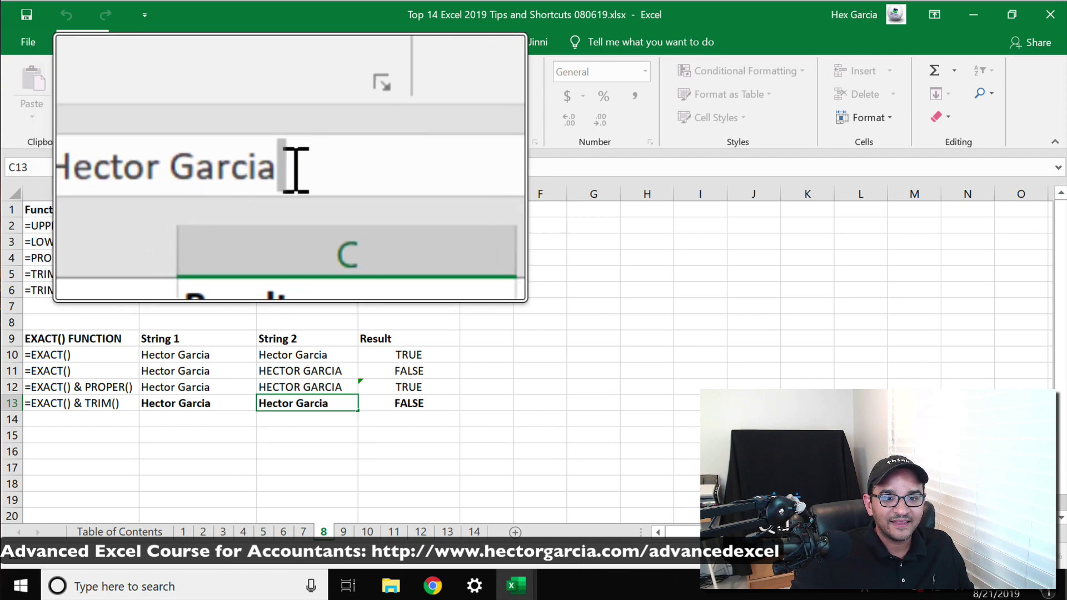
{"action": "left_click_drag", "start_coordinate": [158, 167], "coordinate": [162, 166]}
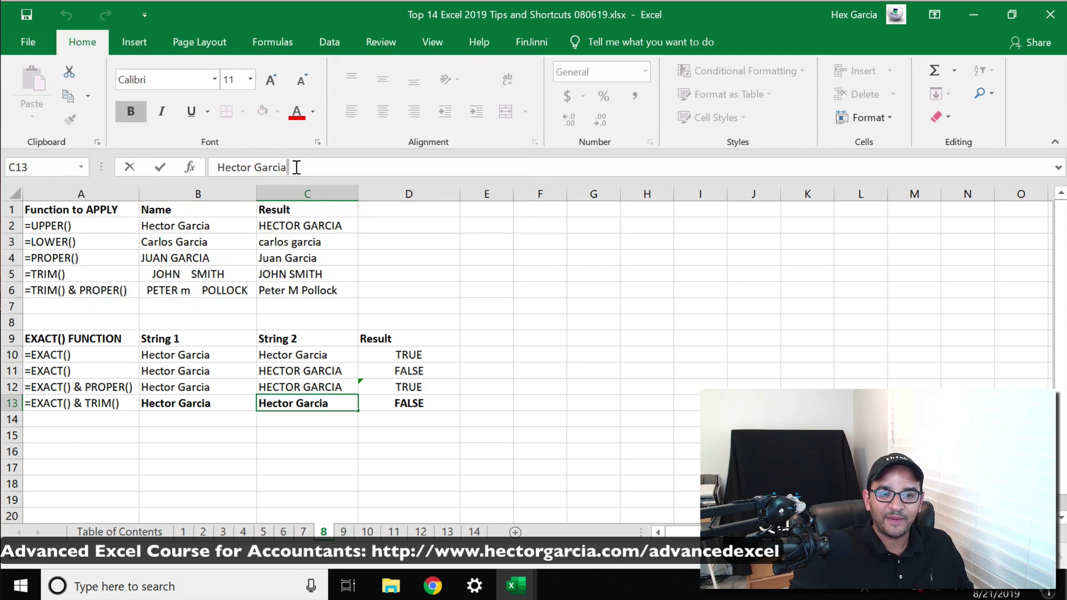
{"action": "key", "text": "Escape"}
{"action": "left_click", "coordinate": [404, 398]}
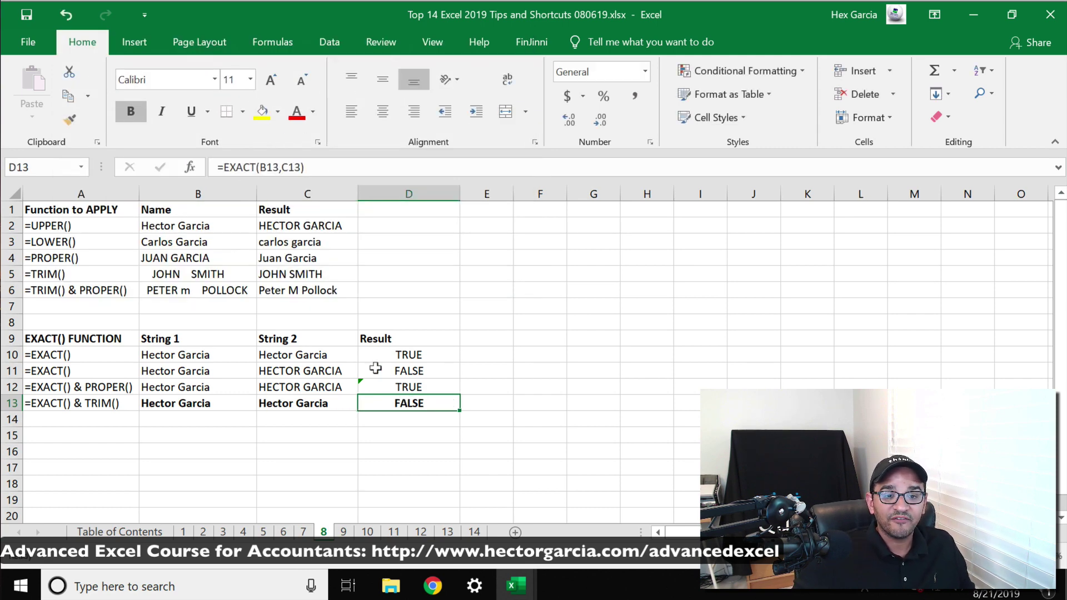
Change D13's formula to =EXACT(B13,TRIM(C13)) so it returns TRUE
{"action": "left_click_drag", "start_coordinate": [283, 166], "coordinate": [302, 168]}
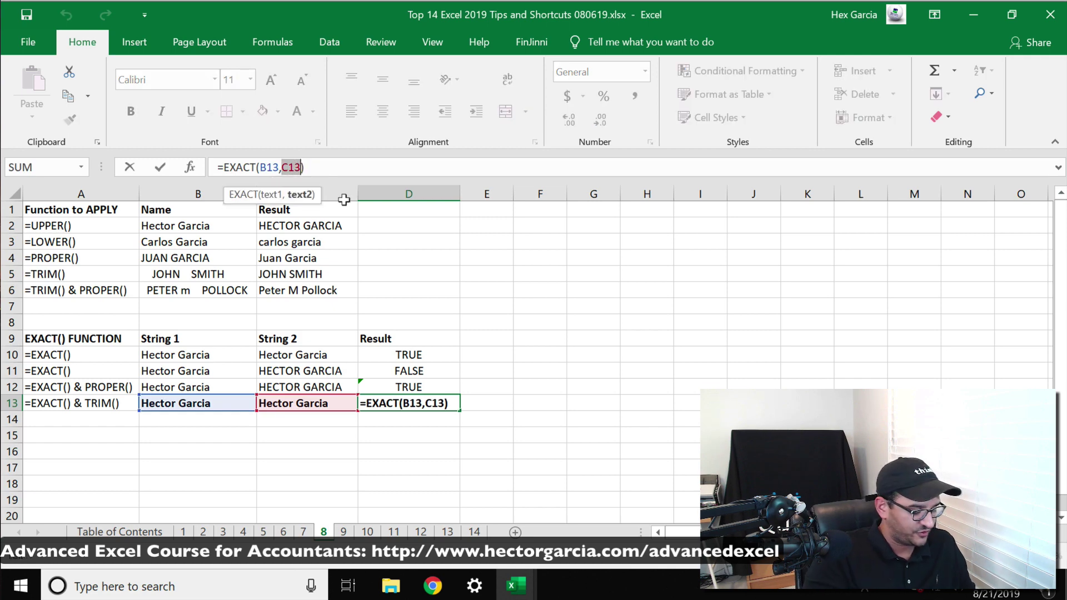
{"action": "type", "text": "trim("}
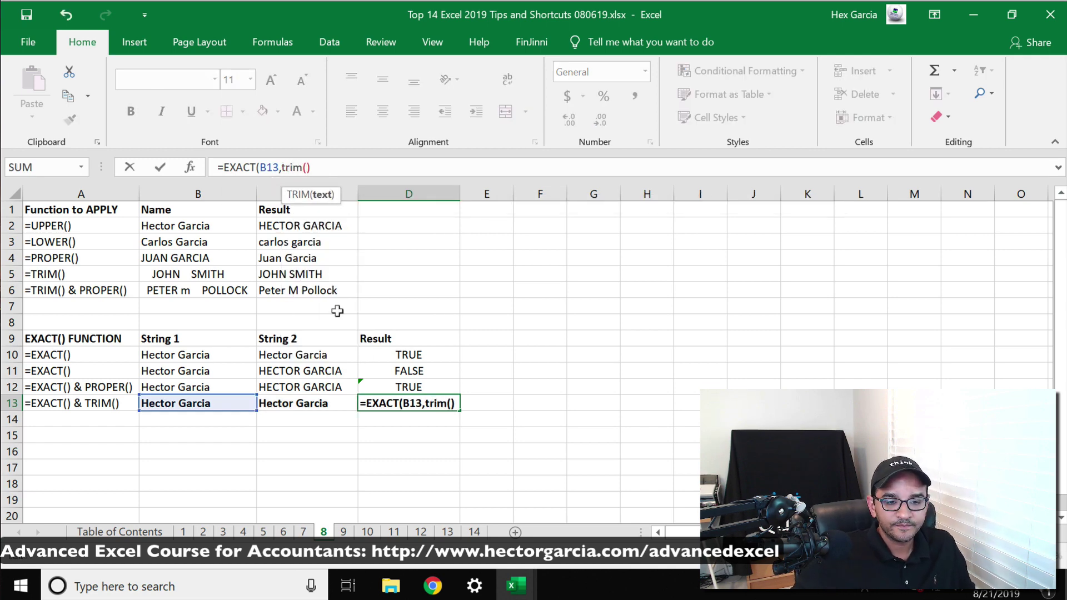
{"action": "left_click", "coordinate": [297, 397]}
{"action": "type", "text": ")"}
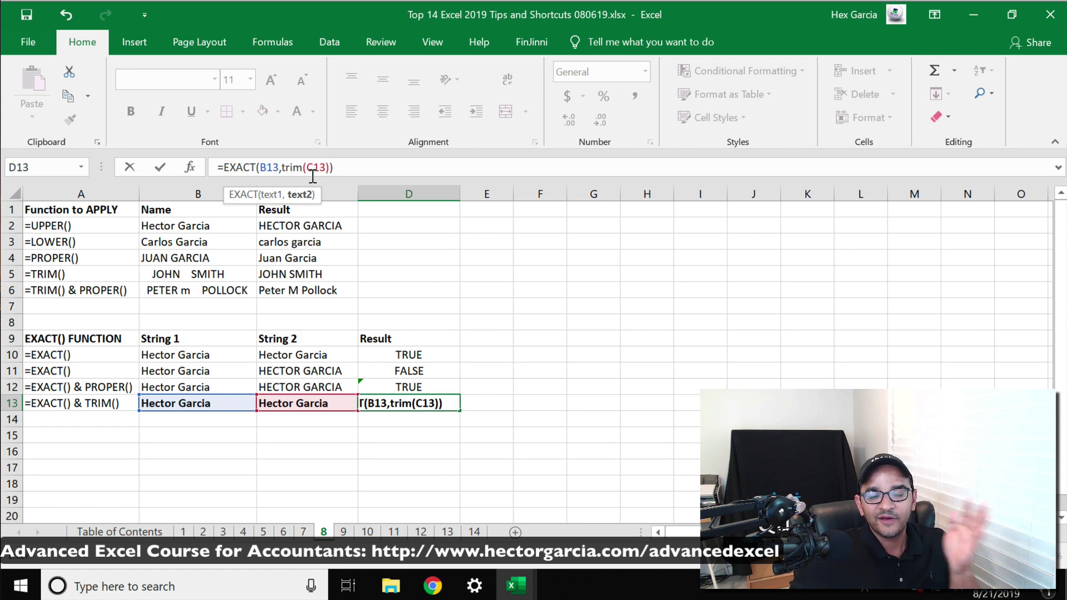
{"action": "key", "text": "Return"}
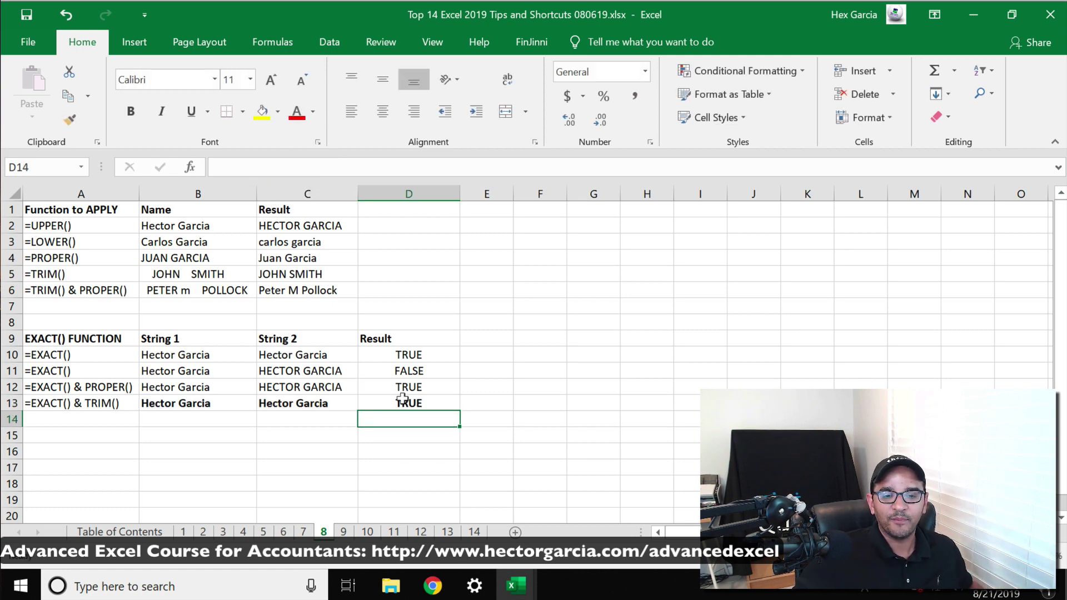
{"action": "left_click", "coordinate": [402, 398]}
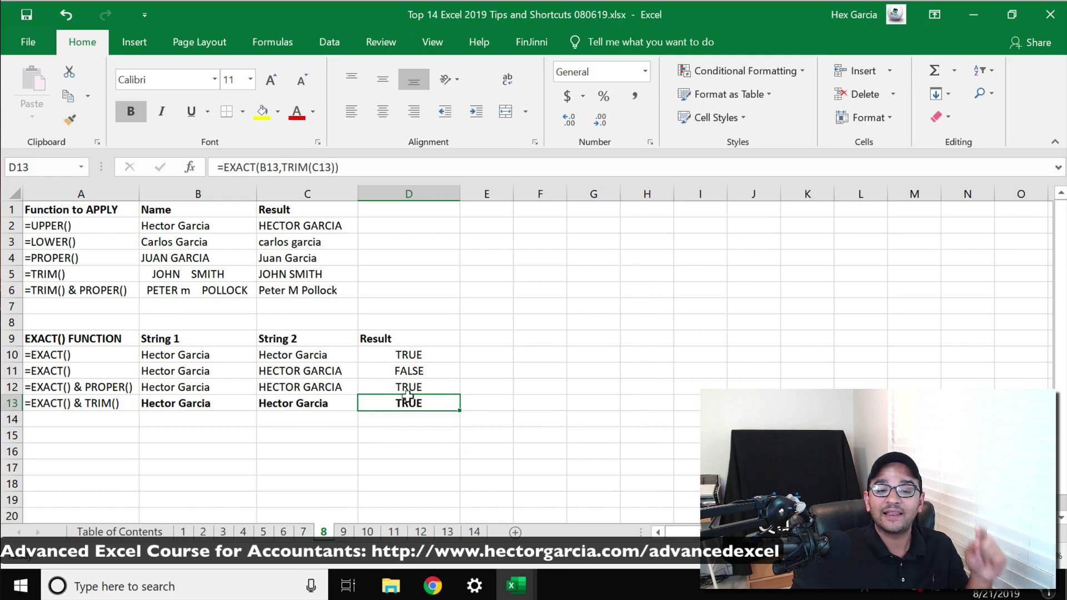